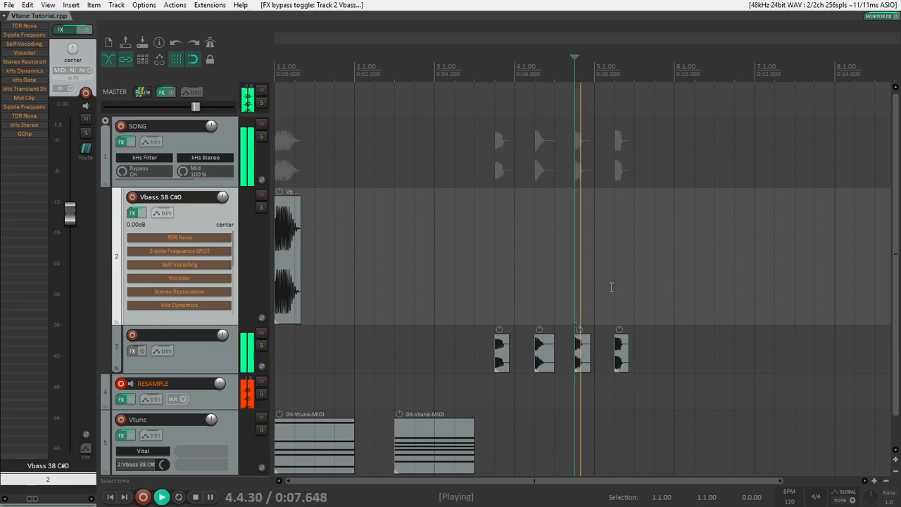
Play back the resampled bass hits on track 3 around bars 4 and 5.
{"action": "key", "text": "space"}
{"action": "left_click", "coordinate": [613, 295]}
{"action": "key", "text": "space"}
{"action": "key", "text": "space"}
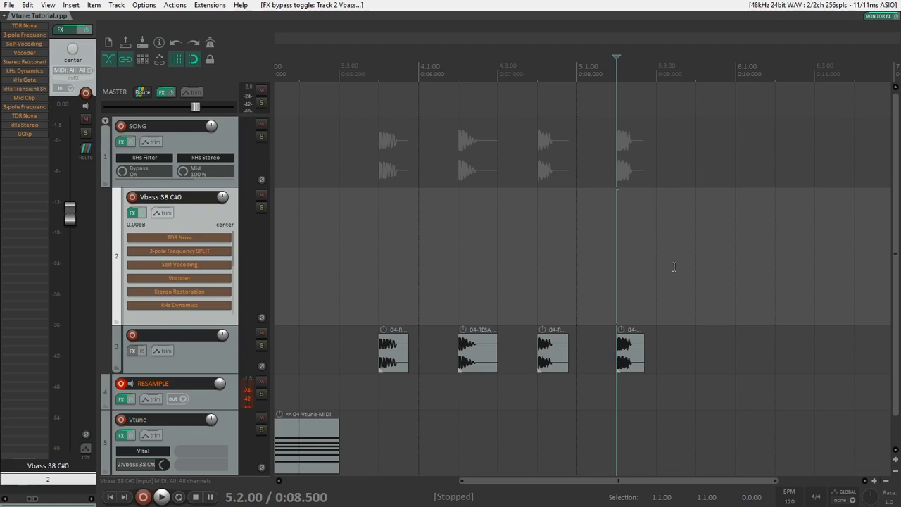
Return to the project start and listen to the original bass sample on the Vbass track with its effects bypassed.
{"action": "key", "text": "Home"}
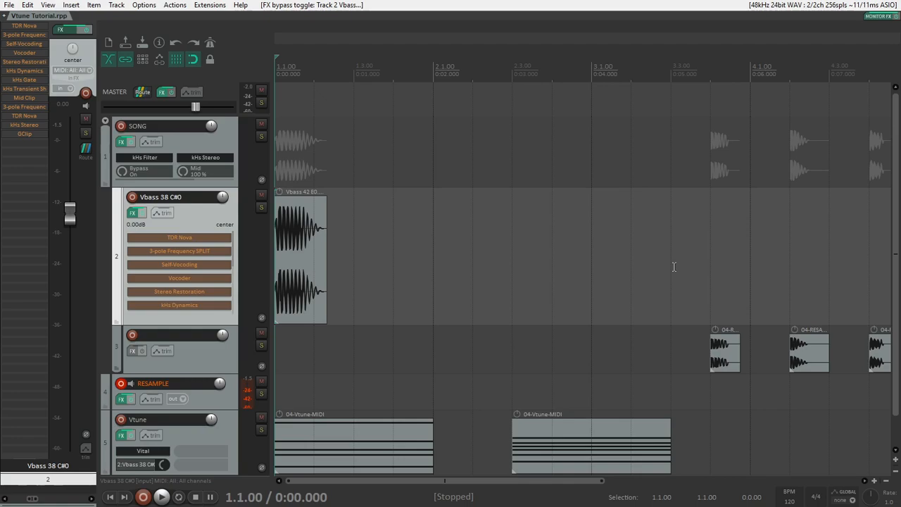
{"action": "key", "text": "space"}
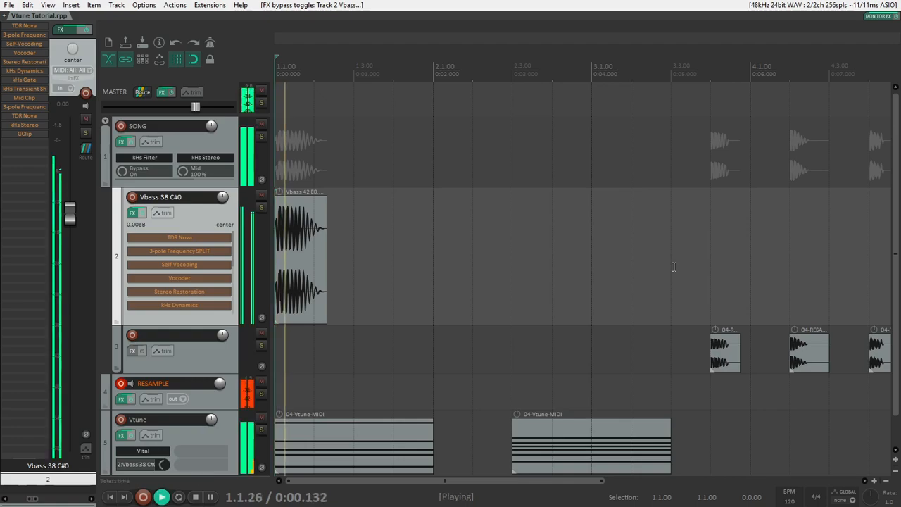
{"action": "key", "text": "space"}
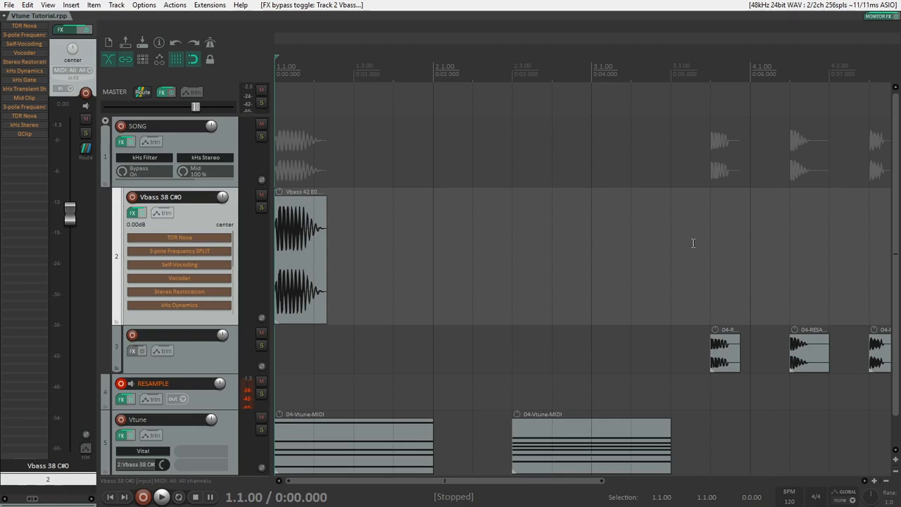
Enable the first TDR Nova and both 3-pole Frequency effects on the Vbass track, auditioning the bass in between.
{"action": "left_click", "coordinate": [25, 27], "text": "shift"}
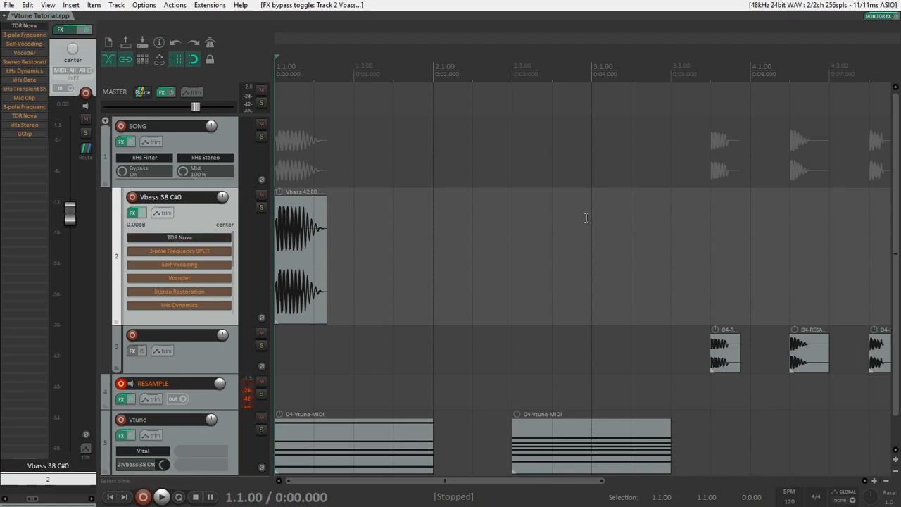
{"action": "key", "text": "space"}
{"action": "key", "text": "space"}
{"action": "left_click", "coordinate": [23, 36], "text": "shift"}
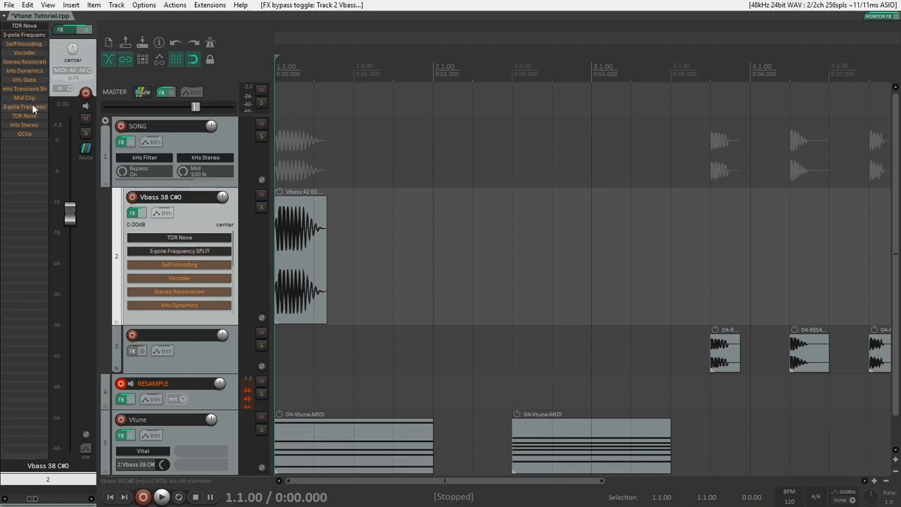
{"action": "left_click", "coordinate": [40, 107], "text": "shift"}
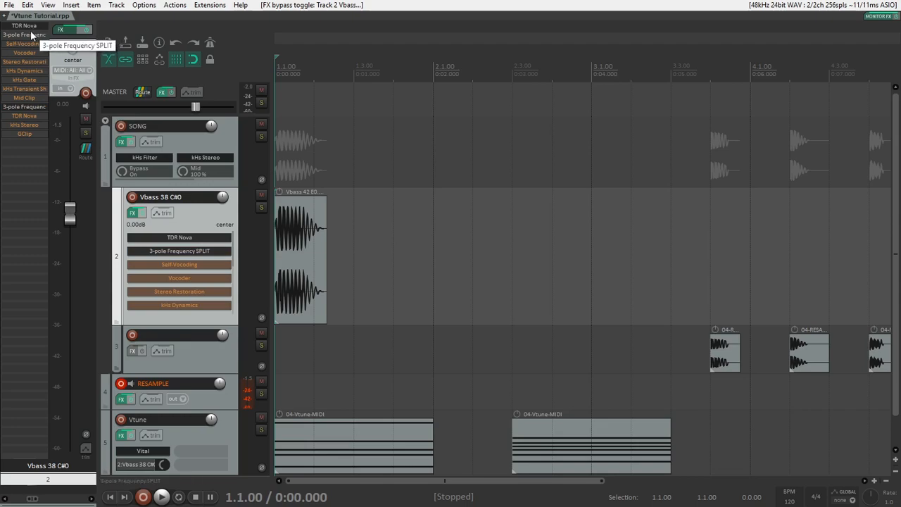
Open the first 3-pole Frequency SPLIT on the Vbass track and audition its low, high and mid bands separately.
{"action": "left_click", "coordinate": [25, 37]}
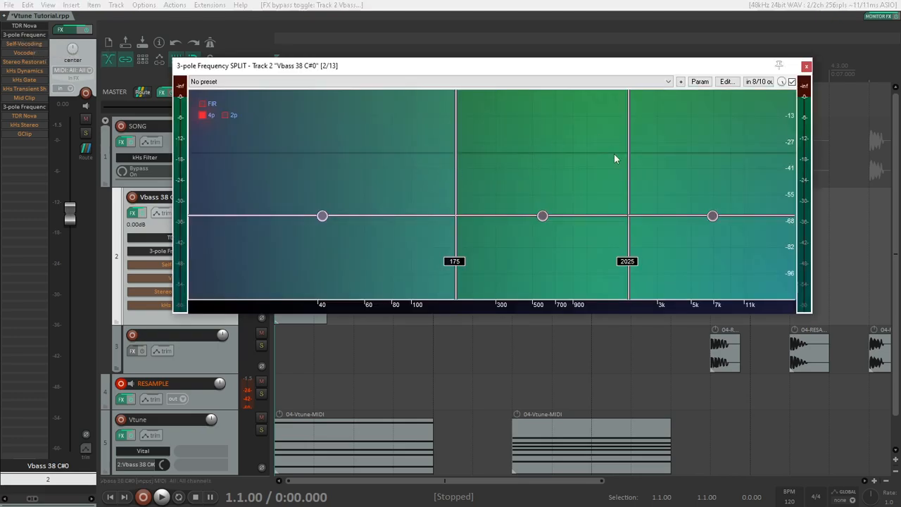
{"action": "key", "text": "space"}
{"action": "key", "text": "space"}
{"action": "key", "text": "space"}
{"action": "key", "text": "space"}
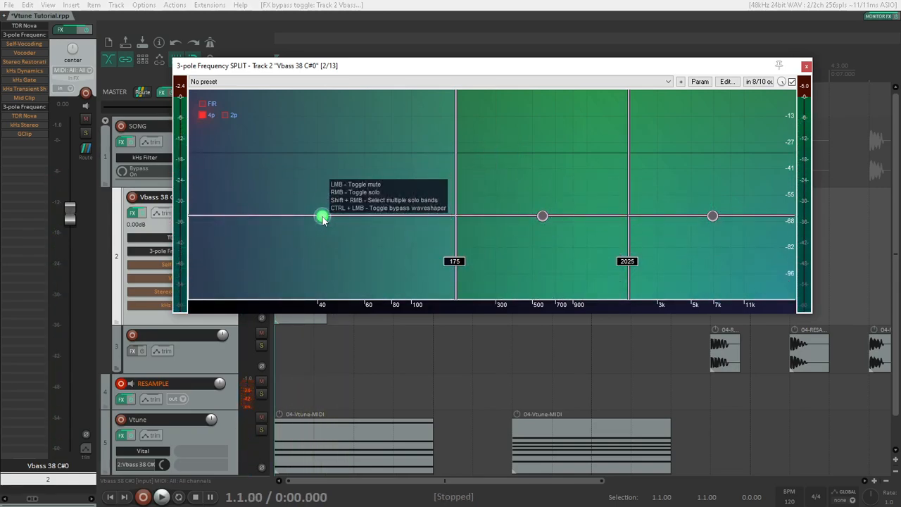
{"action": "key", "text": "space"}
{"action": "key", "text": "space"}
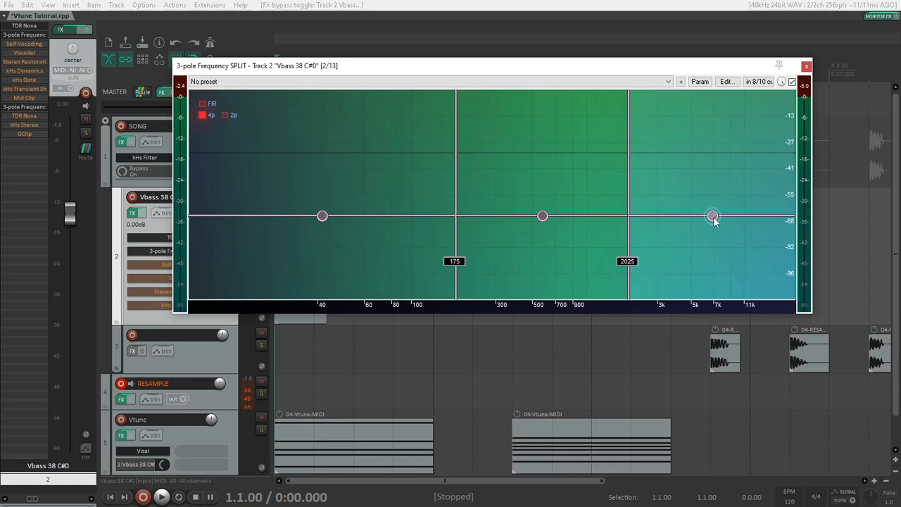
{"action": "key", "text": "space"}
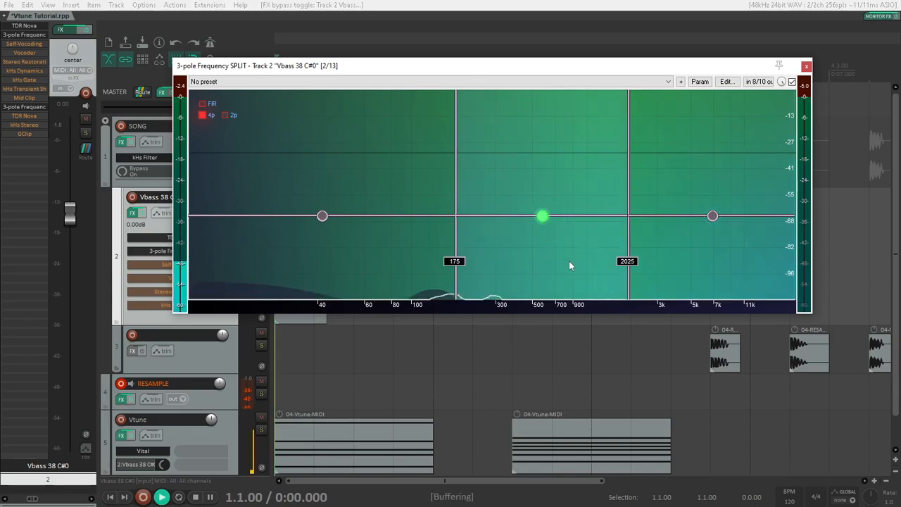
{"action": "key", "text": "space"}
{"action": "key", "text": "space"}
{"action": "key", "text": "space"}
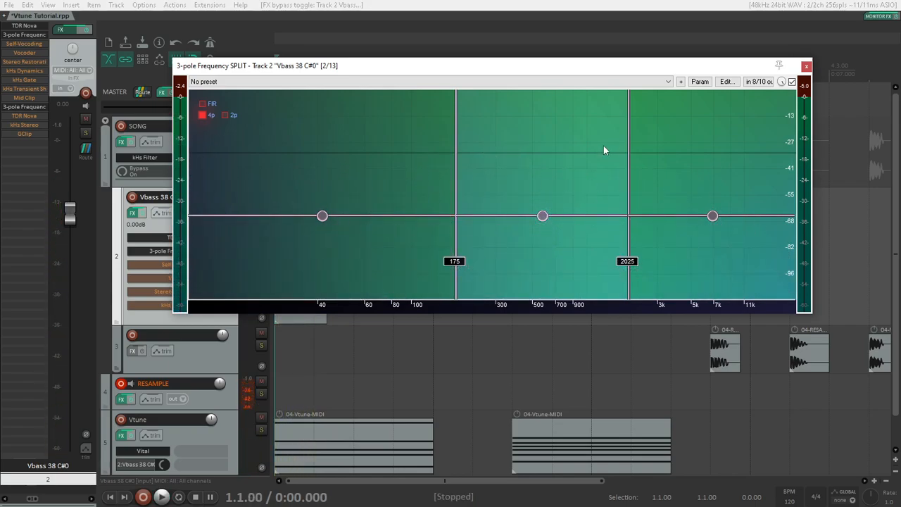
{"action": "left_click_drag", "start_coordinate": [806, 69], "coordinate": [807, 71]}
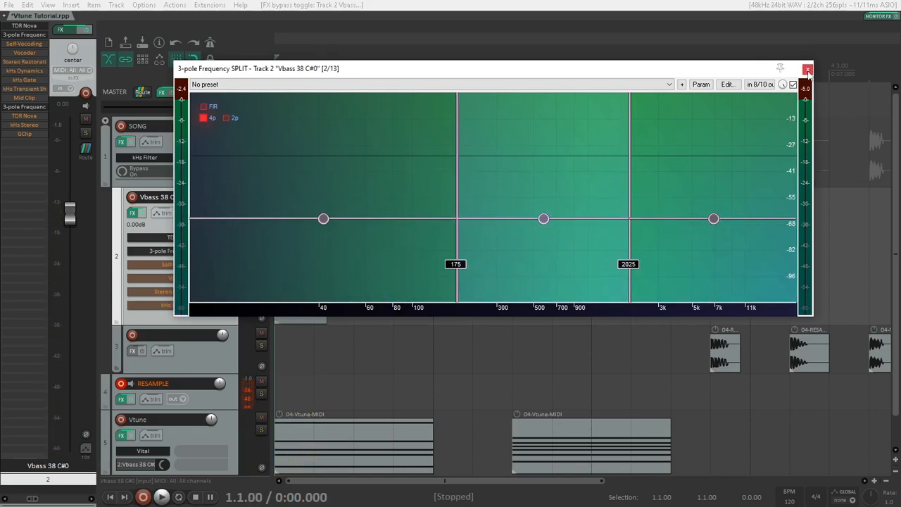
{"action": "left_click", "coordinate": [808, 71]}
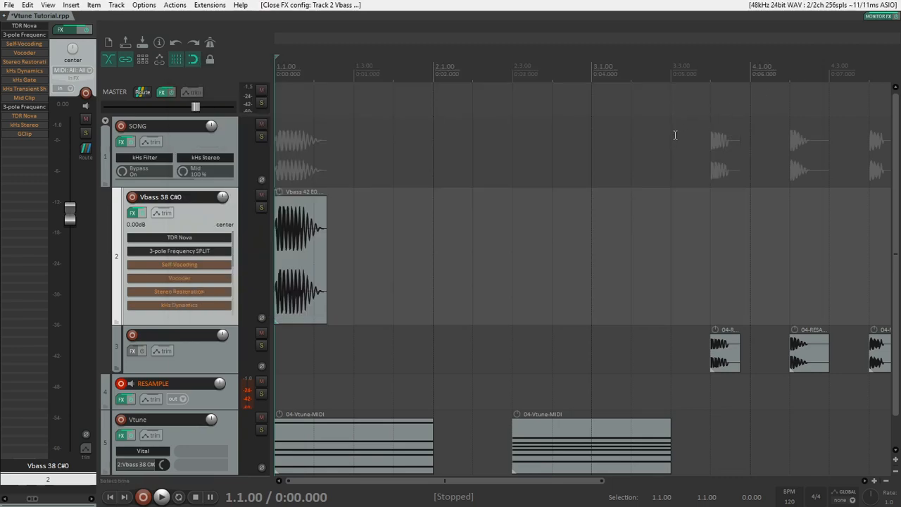
Enable the Vocoder on the Vbass track and audition the bass from the project start.
{"action": "left_click", "coordinate": [24, 52], "text": "shift"}
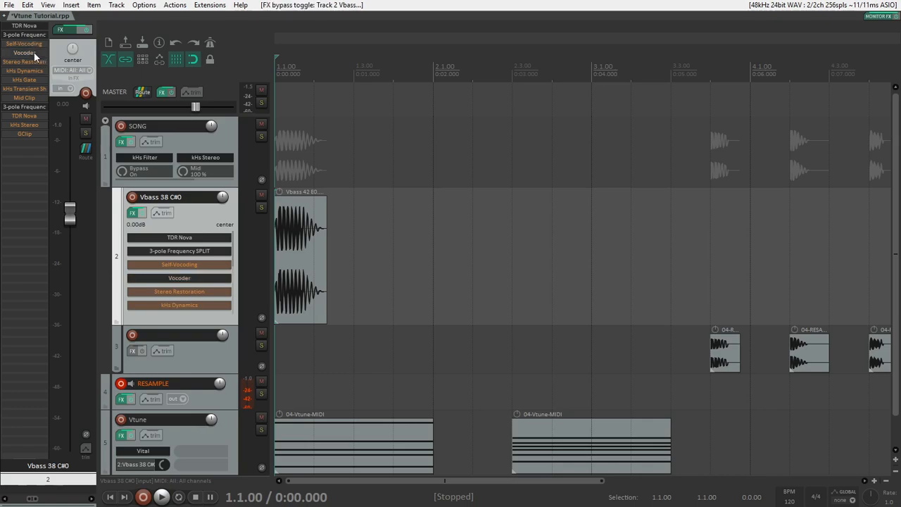
{"action": "key", "text": "space"}
{"action": "key", "text": "space"}
{"action": "key", "text": "space"}
{"action": "key", "text": "space"}
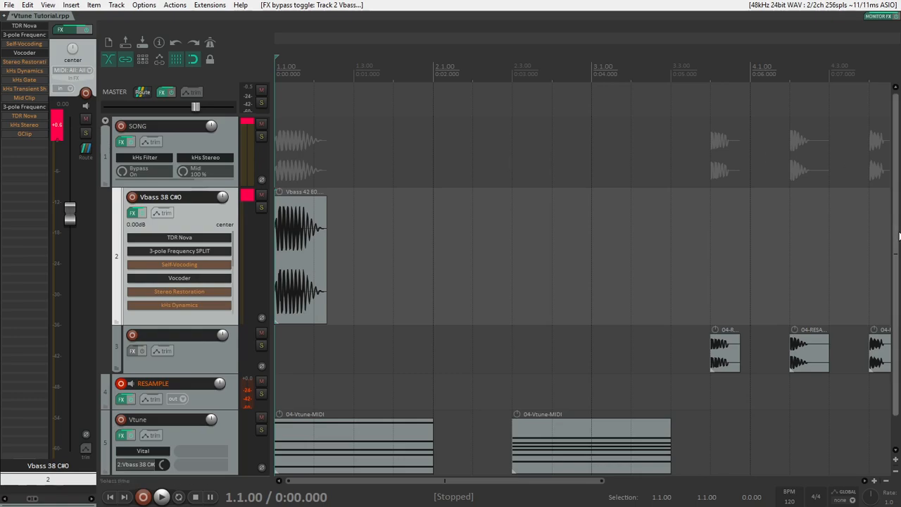
Open Vital on the Vtune track and reset it to the initial preset.
{"action": "scroll", "coordinate": [521, 246], "scroll_direction": "down", "scroll_amount": 1}
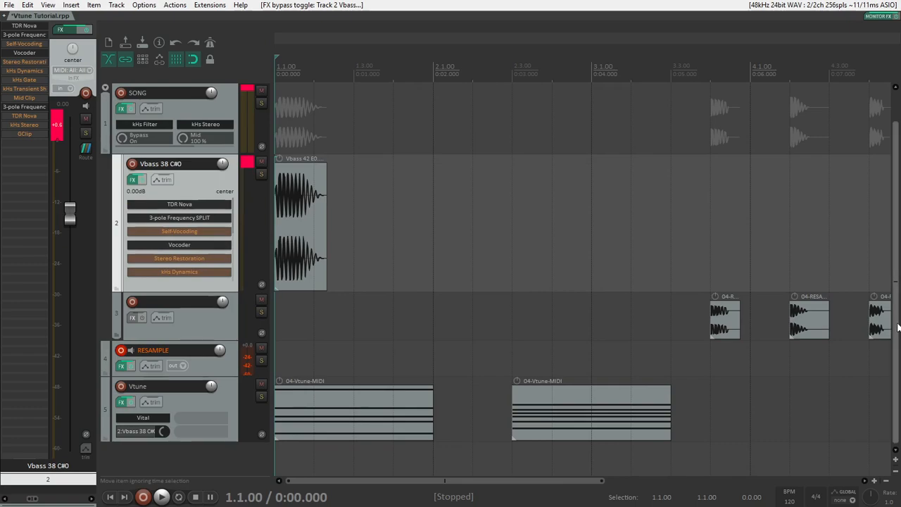
{"action": "left_click", "coordinate": [156, 415]}
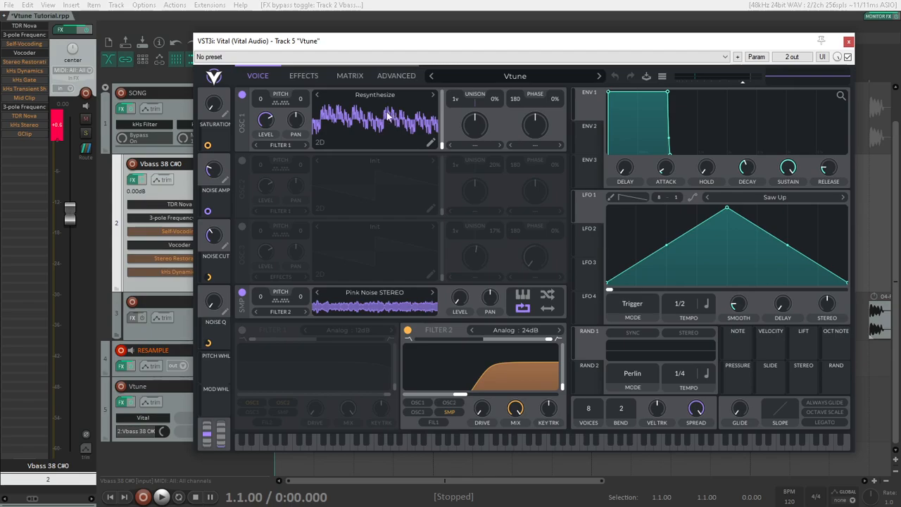
{"action": "left_click", "coordinate": [663, 76]}
{"action": "left_click", "coordinate": [706, 161]}
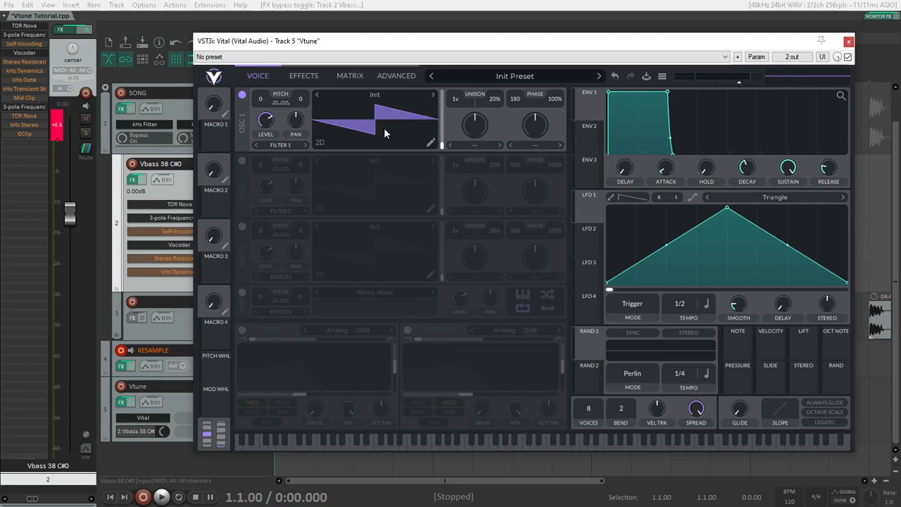
In oscillator 1's wavetable editor, clear all harmonics and raise only the first harmonic to full.
{"action": "left_click", "coordinate": [430, 141]}
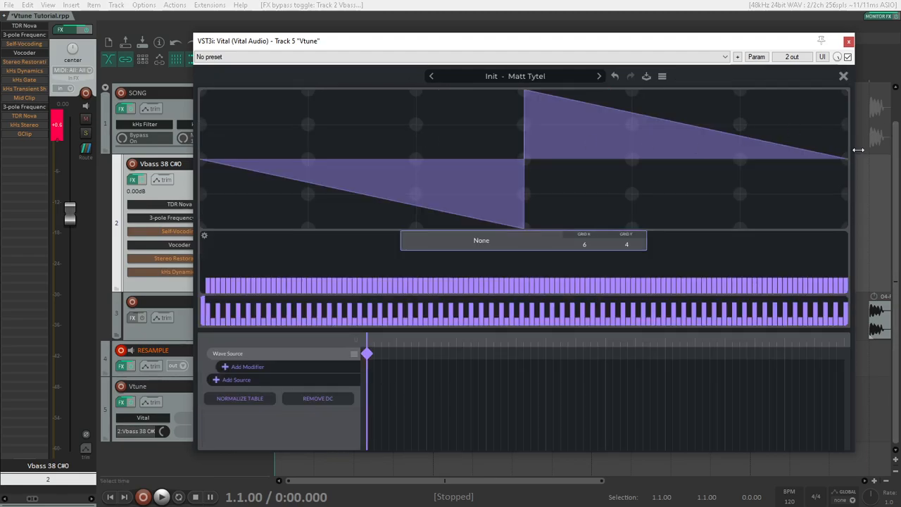
{"action": "left_click_drag", "start_coordinate": [844, 145], "coordinate": [191, 164]}
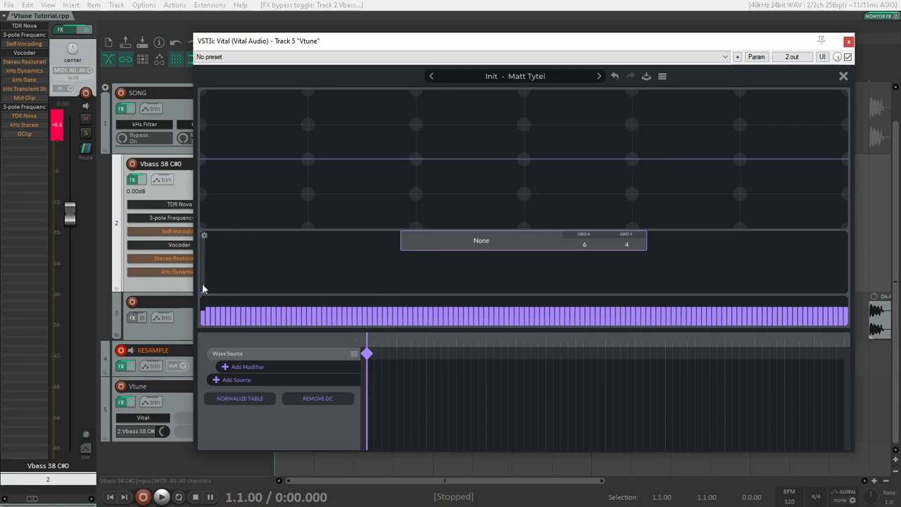
{"action": "left_click_drag", "start_coordinate": [206, 282], "coordinate": [210, 231]}
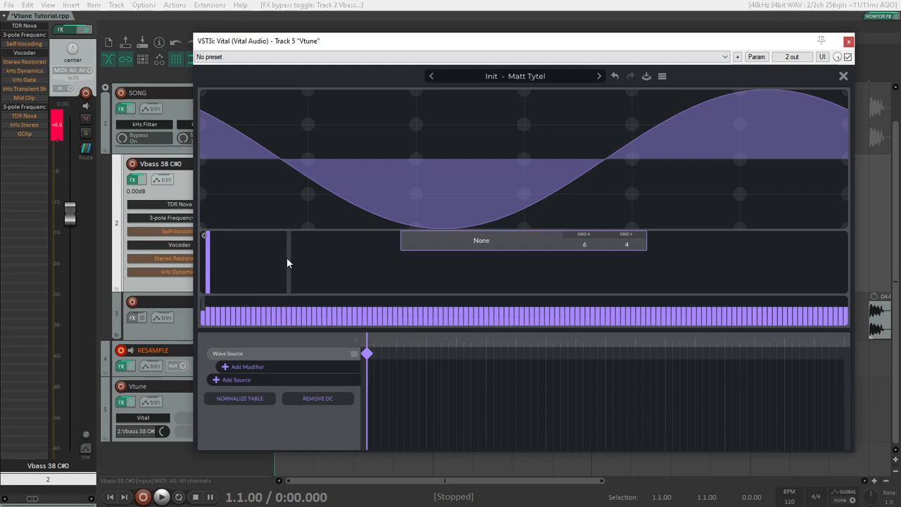
Try the harmonic display's Amplitude Scale option and raise the second harmonic to full height.
{"action": "left_click", "coordinate": [203, 238]}
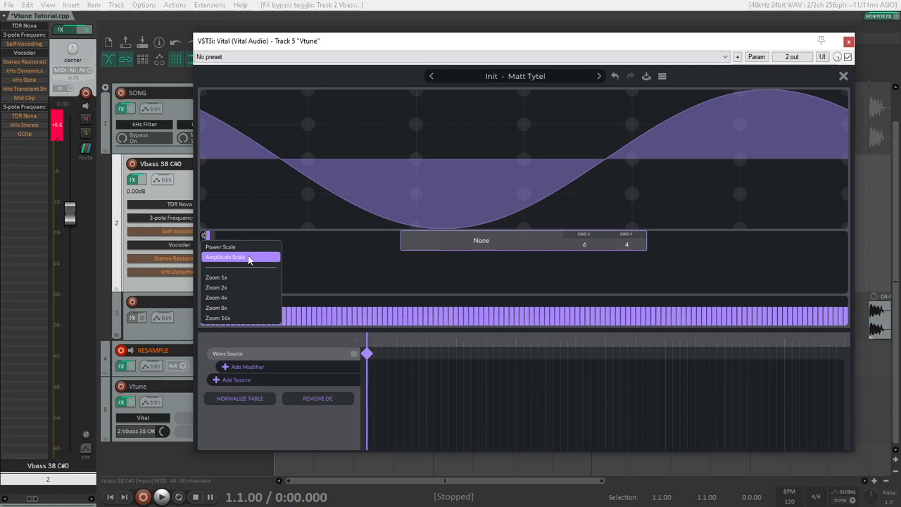
{"action": "left_click", "coordinate": [246, 257]}
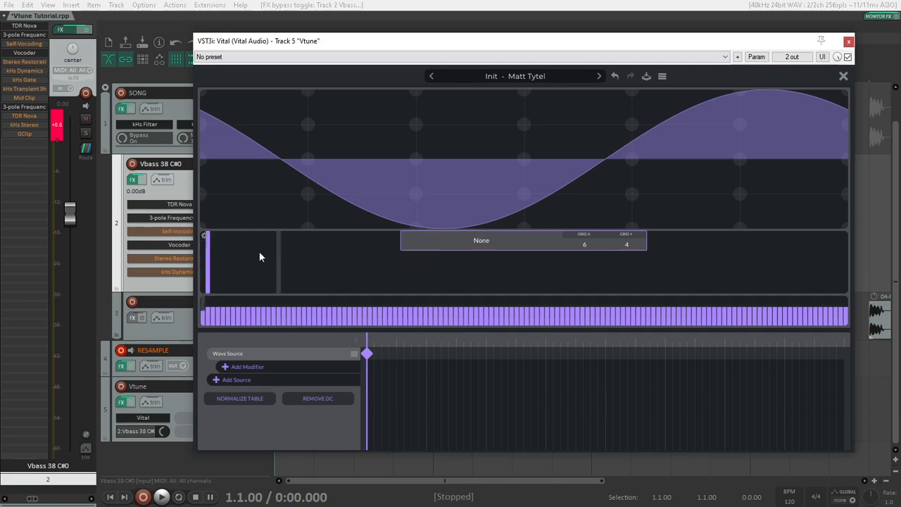
{"action": "left_click", "coordinate": [204, 237]}
{"action": "left_click", "coordinate": [207, 259]}
{"action": "left_click_drag", "start_coordinate": [211, 276], "coordinate": [214, 222]}
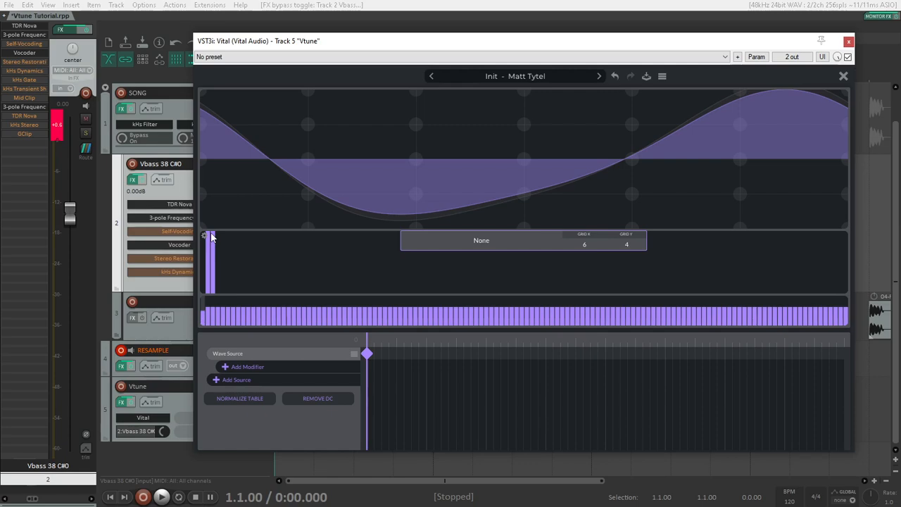
Reopen the wavetable editor, switch the harmonic display to Amplitude Scale and raise the second harmonic to full.
{"action": "left_click", "coordinate": [843, 77]}
{"action": "left_click", "coordinate": [431, 142]}
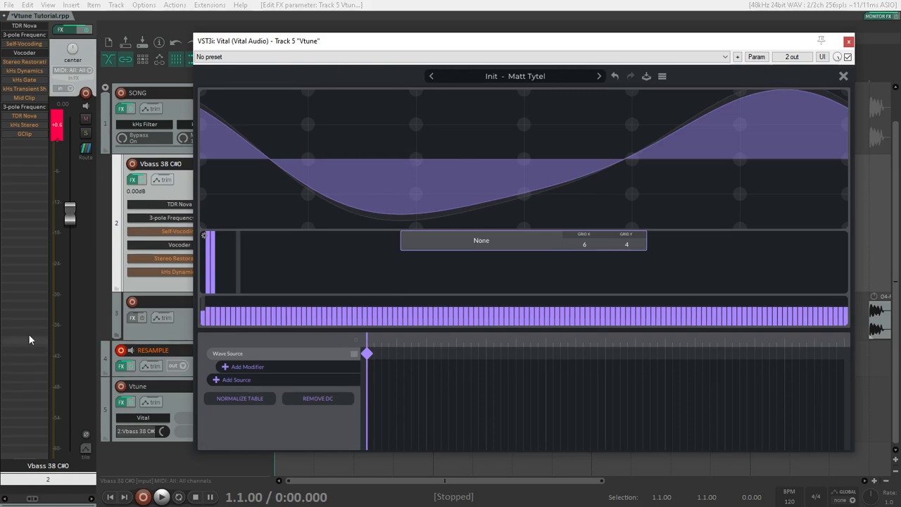
{"action": "left_click", "coordinate": [203, 239]}
{"action": "left_click", "coordinate": [189, 246]}
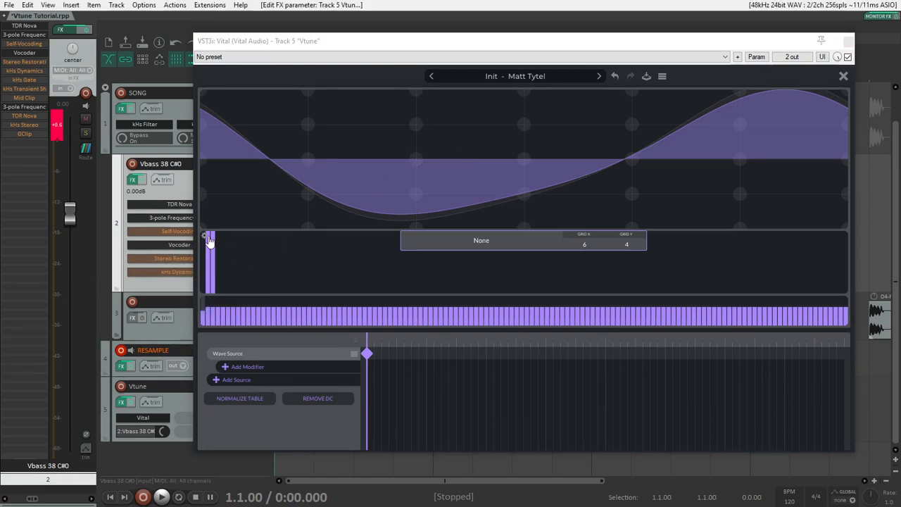
{"action": "left_click", "coordinate": [203, 240]}
{"action": "left_click", "coordinate": [202, 241]}
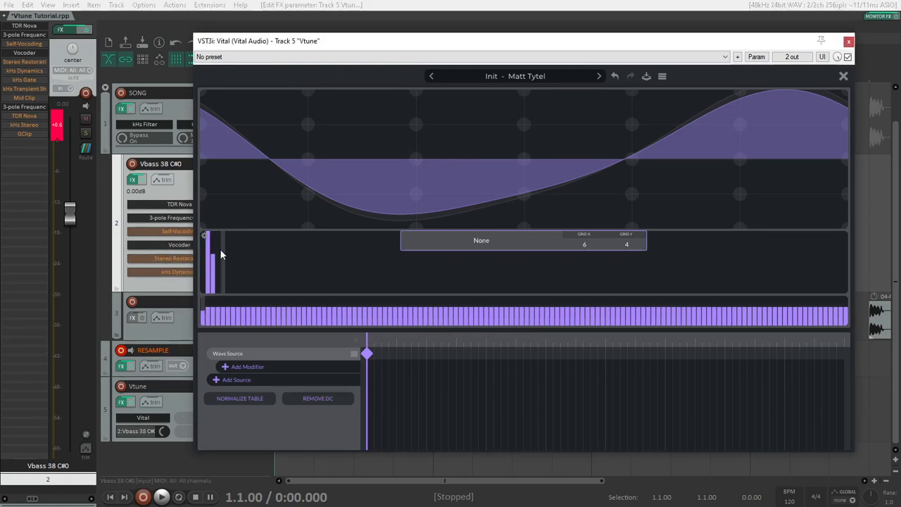
{"action": "left_click", "coordinate": [204, 238]}
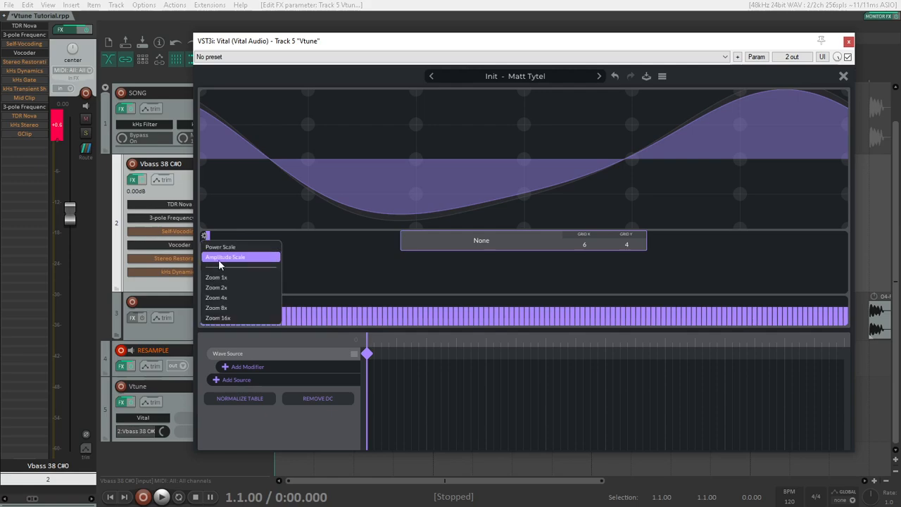
{"action": "left_click", "coordinate": [219, 260]}
{"action": "left_click_drag", "start_coordinate": [213, 236], "coordinate": [210, 221]}
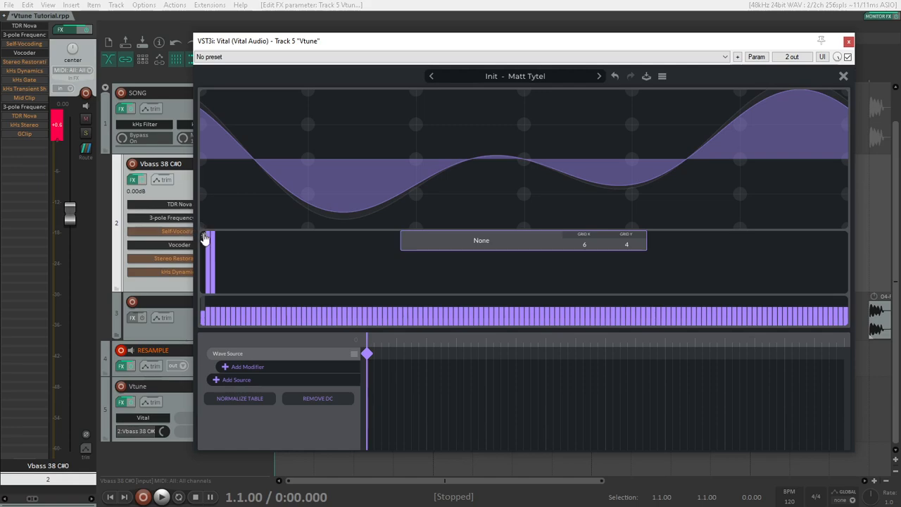
Keep the harmonic display on Amplitude Scale and raise the fourth and eighth harmonics to full.
{"action": "left_click", "coordinate": [209, 236]}
{"action": "left_click", "coordinate": [212, 236]}
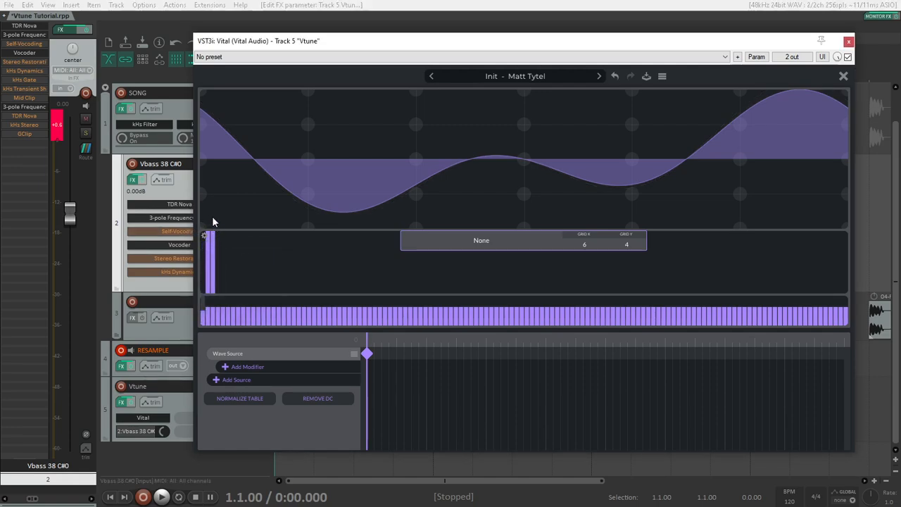
{"action": "left_click", "coordinate": [206, 236]}
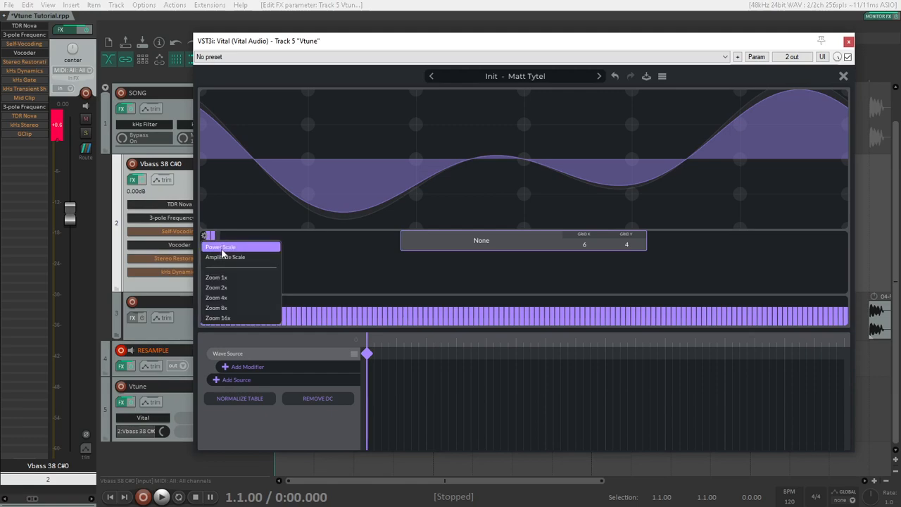
{"action": "left_click", "coordinate": [226, 258]}
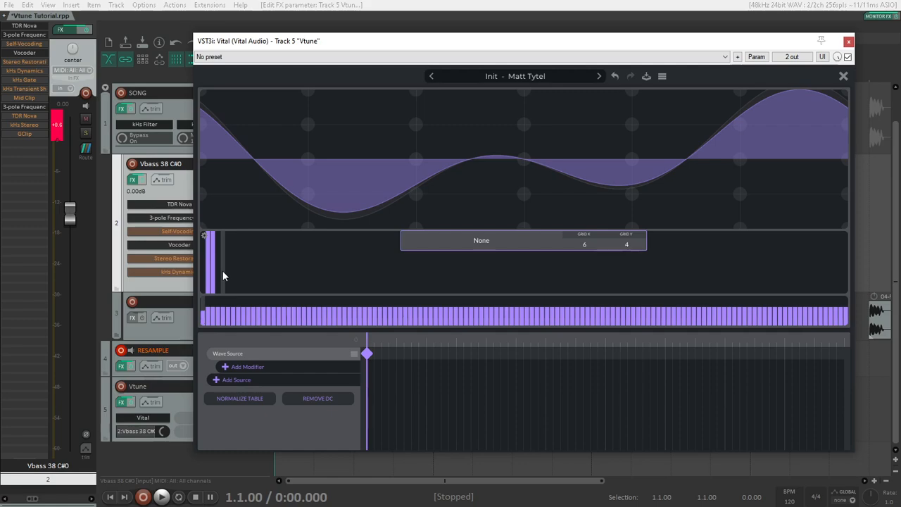
{"action": "mouse_move", "coordinate": [223, 270]}
{"action": "left_mouse_down"}
{"action": "mouse_move", "coordinate": [221, 246]}
{"action": "mouse_move", "coordinate": [213, 288]}
{"action": "mouse_move", "coordinate": [211, 234]}
{"action": "mouse_move", "coordinate": [217, 301]}
{"action": "mouse_move", "coordinate": [225, 280]}
{"action": "mouse_move", "coordinate": [227, 304]}
{"action": "mouse_move", "coordinate": [264, 287]}
{"action": "left_mouse_up"}
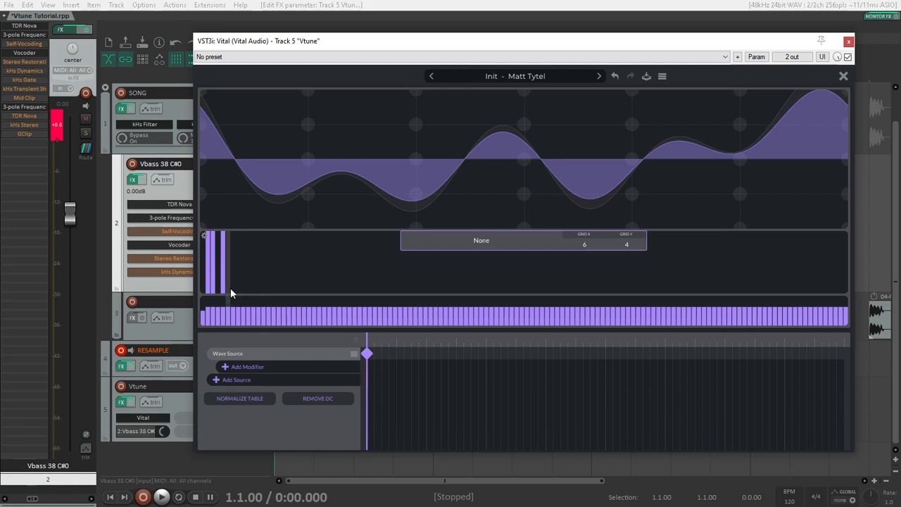
{"action": "left_click_drag", "start_coordinate": [240, 287], "coordinate": [242, 218]}
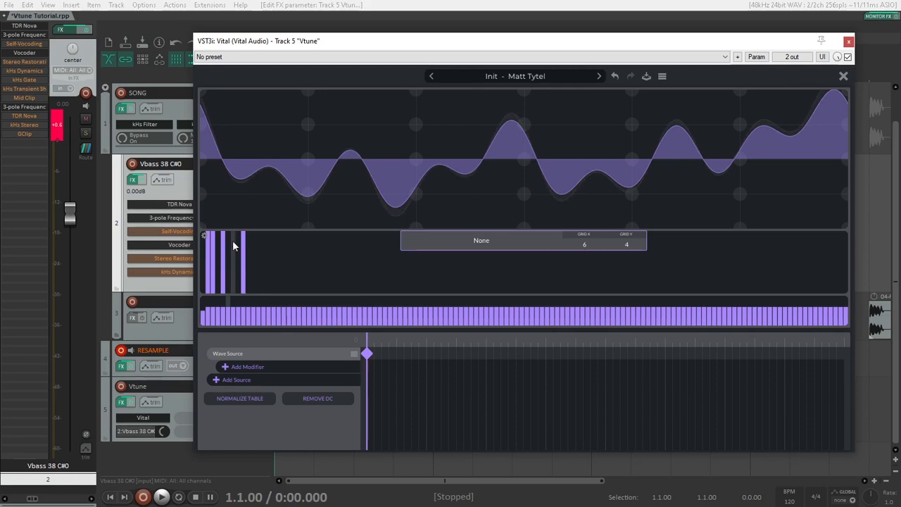
{"action": "right_click", "coordinate": [222, 314]}
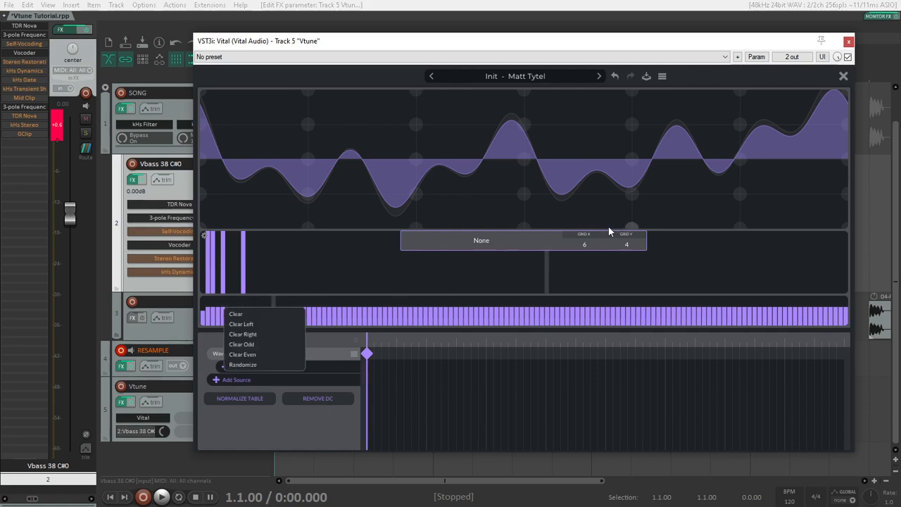
{"action": "left_click", "coordinate": [542, 228]}
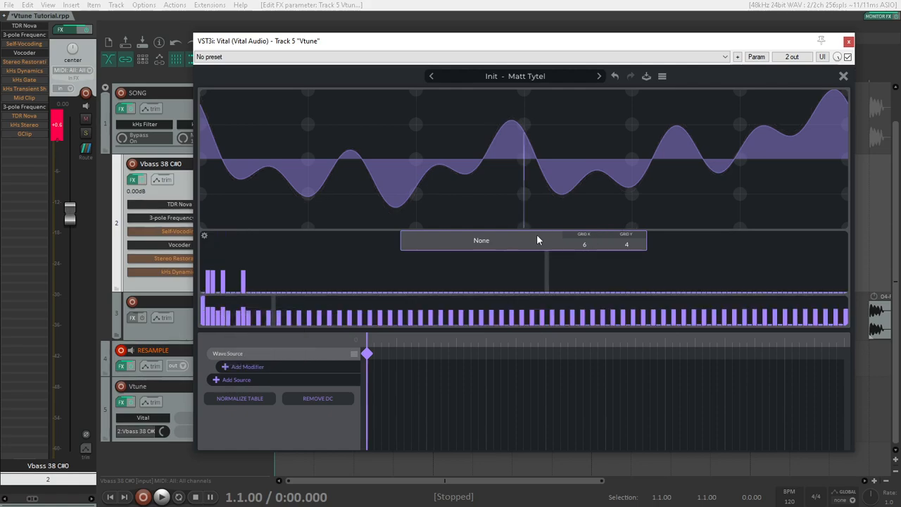
{"action": "left_click", "coordinate": [842, 79]}
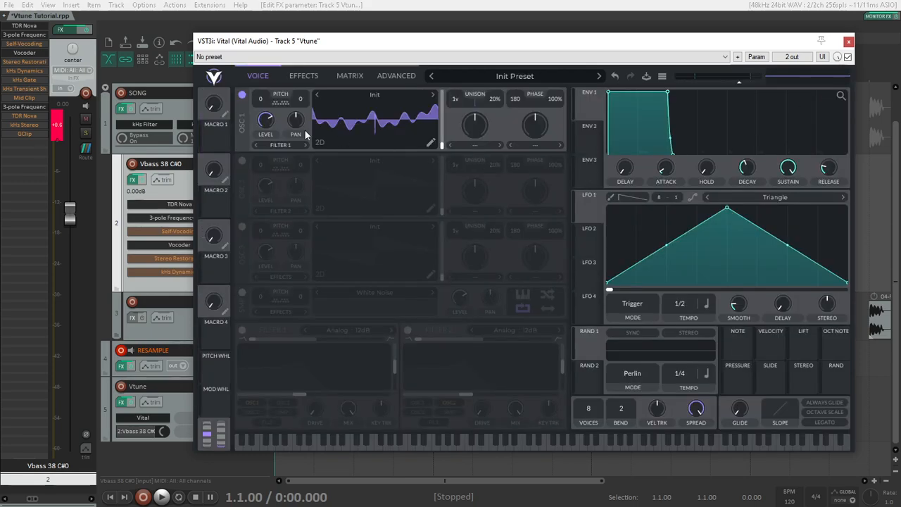
In oscillator 1's wavetable editor, switch to Amplitude Scale and set harmonics one, two, four and eight to full height.
{"action": "left_click", "coordinate": [427, 142]}
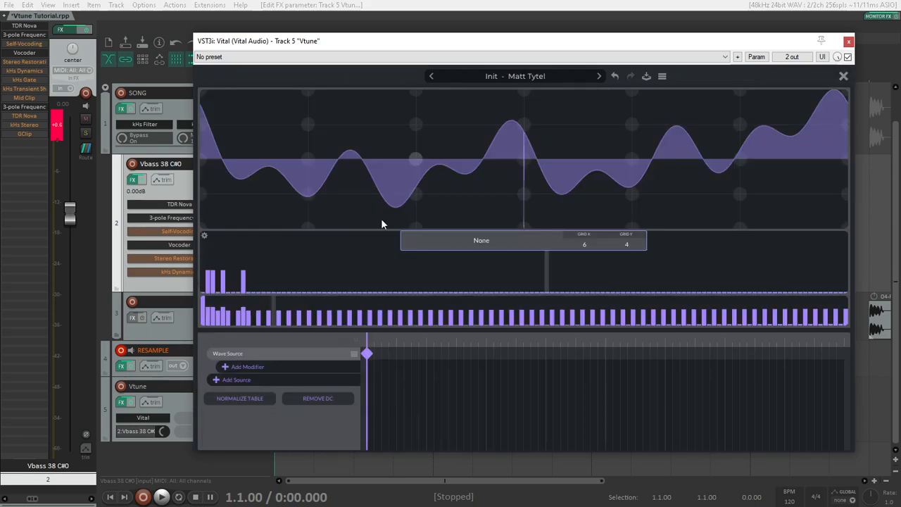
{"action": "left_click", "coordinate": [205, 236]}
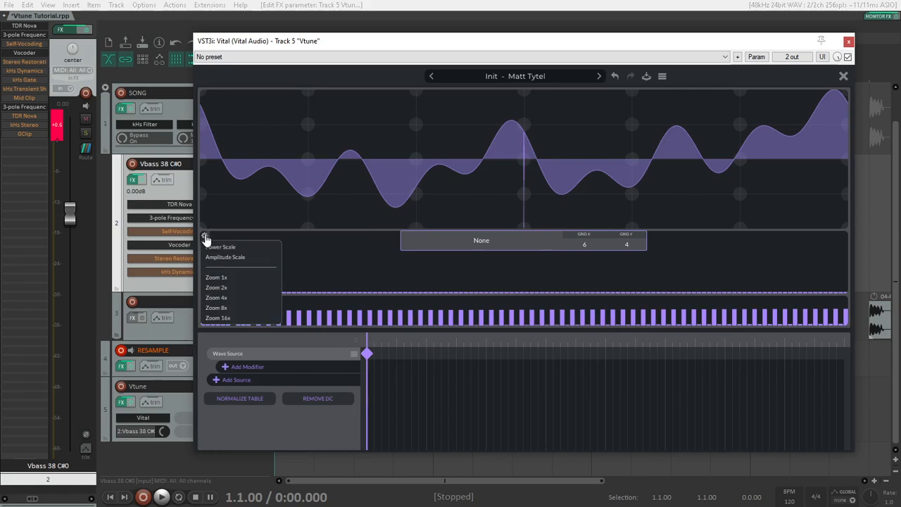
{"action": "left_click", "coordinate": [235, 259]}
{"action": "mouse_move", "coordinate": [209, 268]}
{"action": "left_mouse_down"}
{"action": "mouse_move", "coordinate": [207, 226]}
{"action": "mouse_move", "coordinate": [240, 220]}
{"action": "left_mouse_up"}
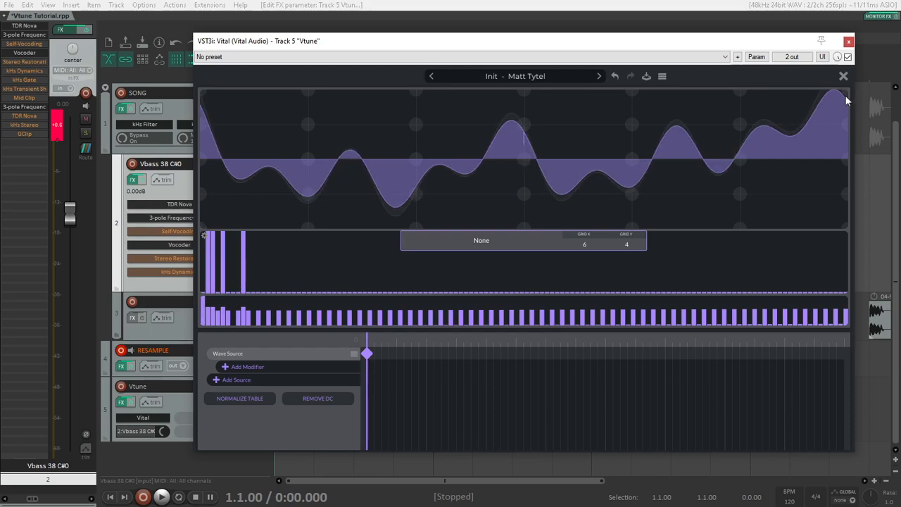
{"action": "left_click", "coordinate": [842, 76]}
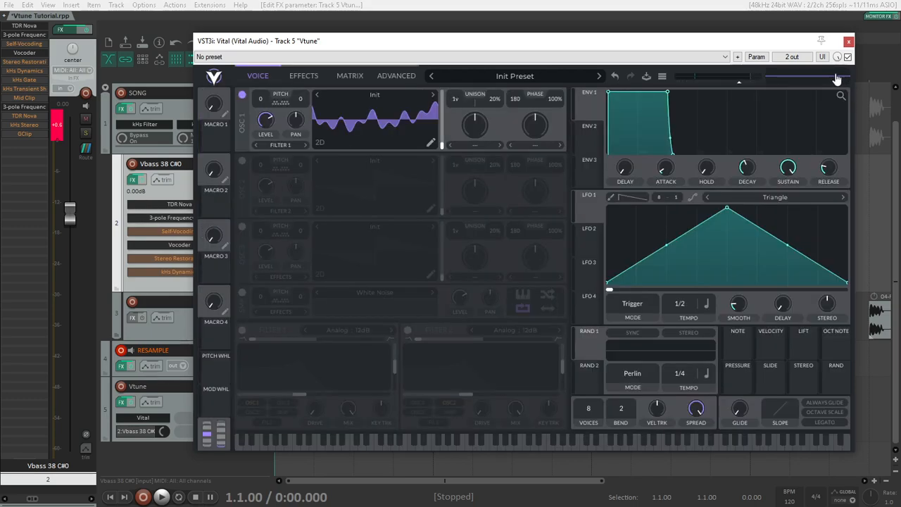
{"action": "left_click", "coordinate": [430, 143]}
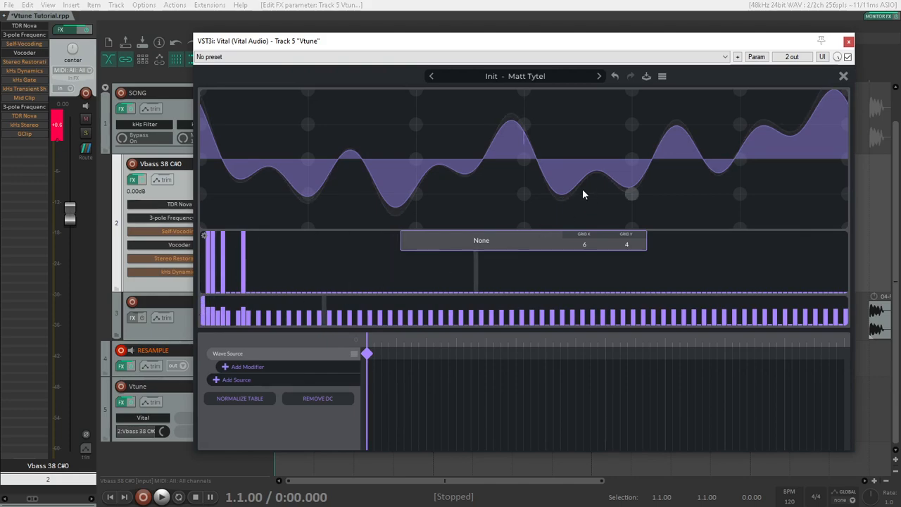
{"action": "left_click", "coordinate": [844, 76]}
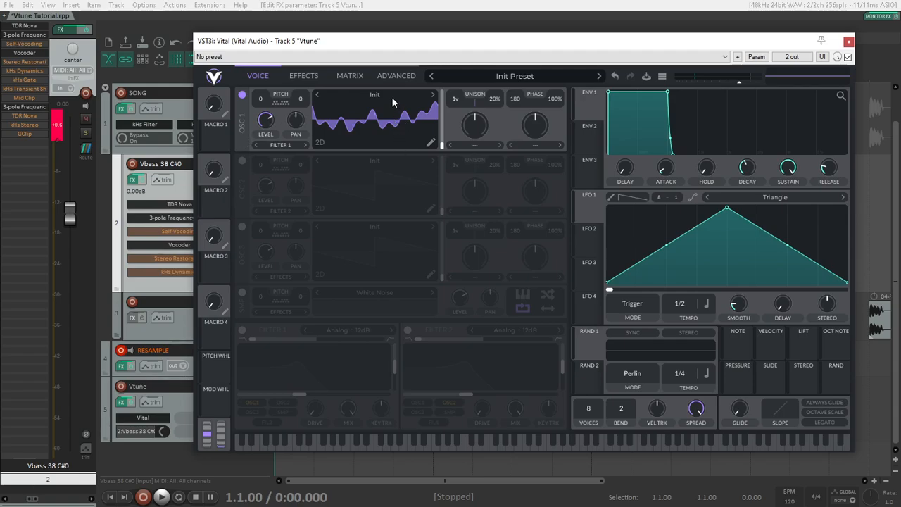
Copy oscillator 1's wavetable into oscillator 2, with oscillator 2 enabled and transposed up 48 semitones.
{"action": "right_click", "coordinate": [375, 121]}
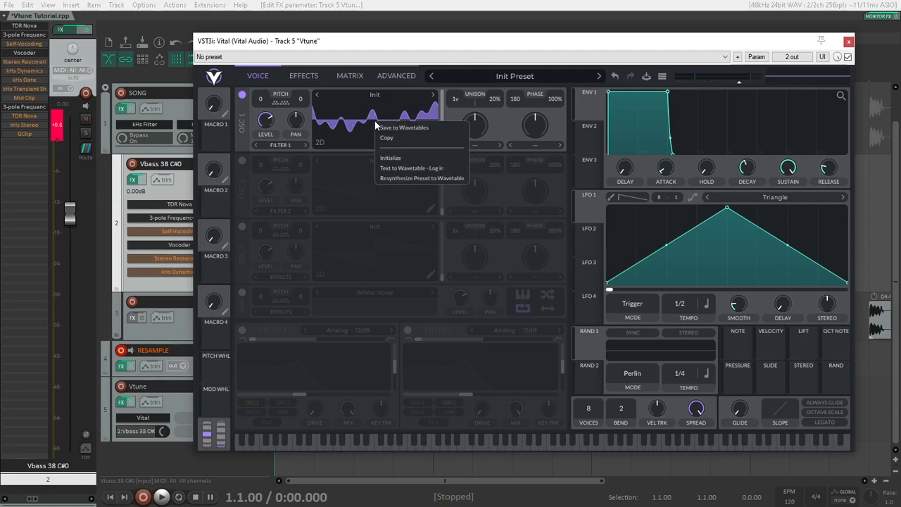
{"action": "left_click", "coordinate": [413, 138]}
{"action": "right_click", "coordinate": [356, 210]}
{"action": "left_click", "coordinate": [362, 239]}
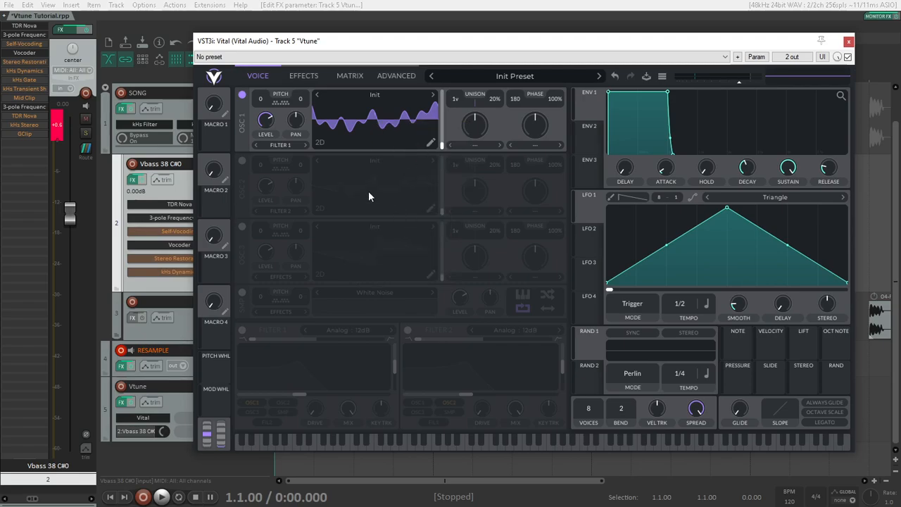
{"action": "left_click", "coordinate": [242, 161]}
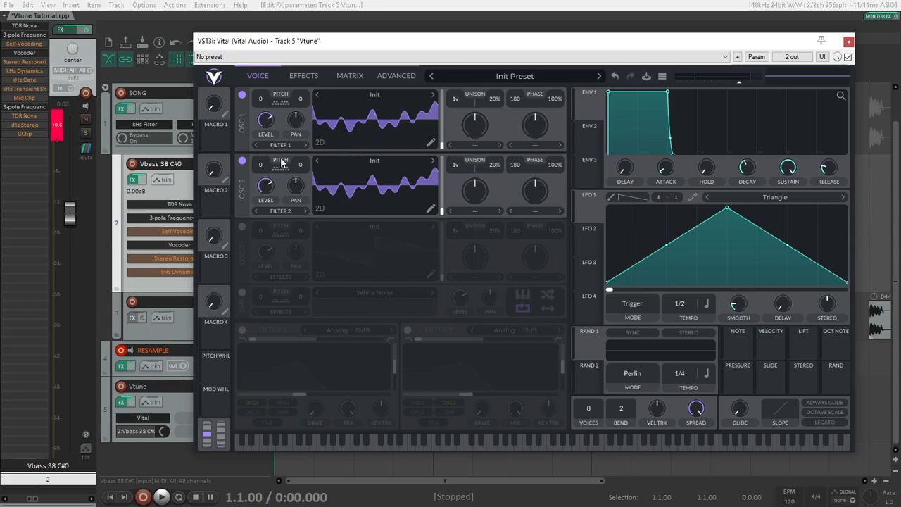
{"action": "left_click_drag", "start_coordinate": [263, 161], "coordinate": [317, 2]}
{"action": "left_click", "coordinate": [431, 143]}
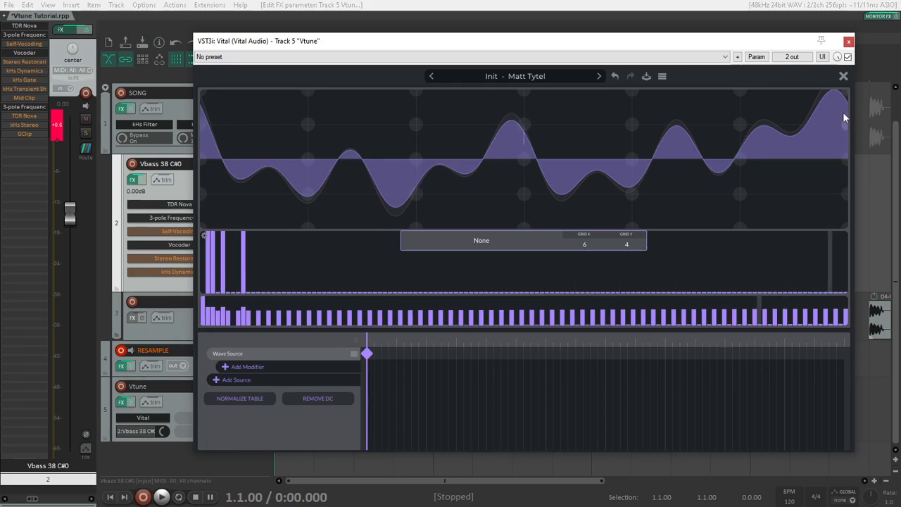
{"action": "left_click", "coordinate": [844, 75]}
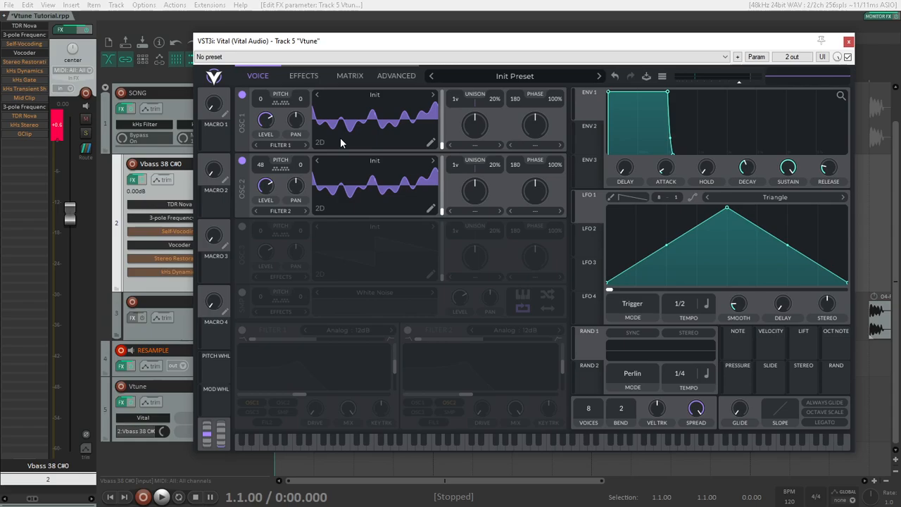
Set the phase to 0 and the phase randomization to 0% on both oscillators.
{"action": "left_click_drag", "start_coordinate": [555, 99], "coordinate": [568, 305]}
{"action": "left_click_drag", "start_coordinate": [553, 164], "coordinate": [569, 410]}
{"action": "left_click_drag", "start_coordinate": [511, 98], "coordinate": [514, 295]}
{"action": "left_click_drag", "start_coordinate": [528, 164], "coordinate": [515, 398]}
Try resynthesizing the preset into oscillator 1's wavetable and undo it.
{"action": "right_click", "coordinate": [424, 171]}
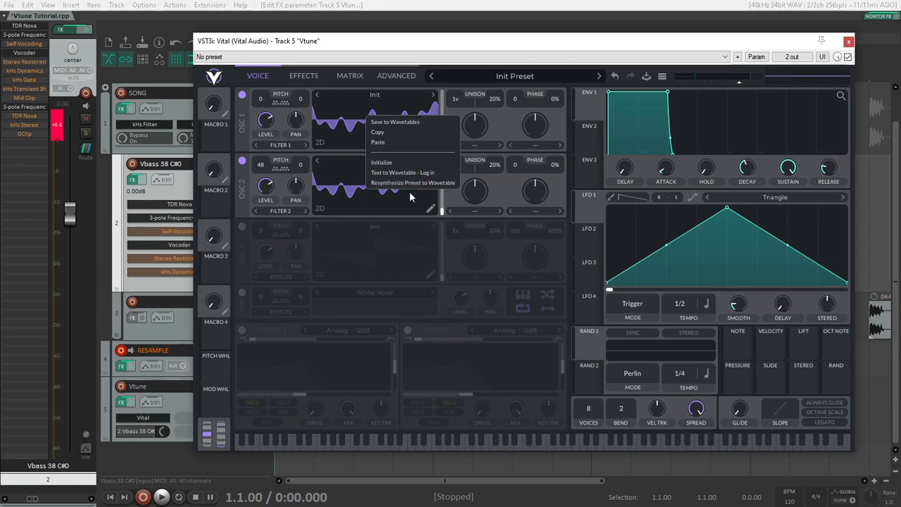
{"action": "left_click", "coordinate": [427, 183]}
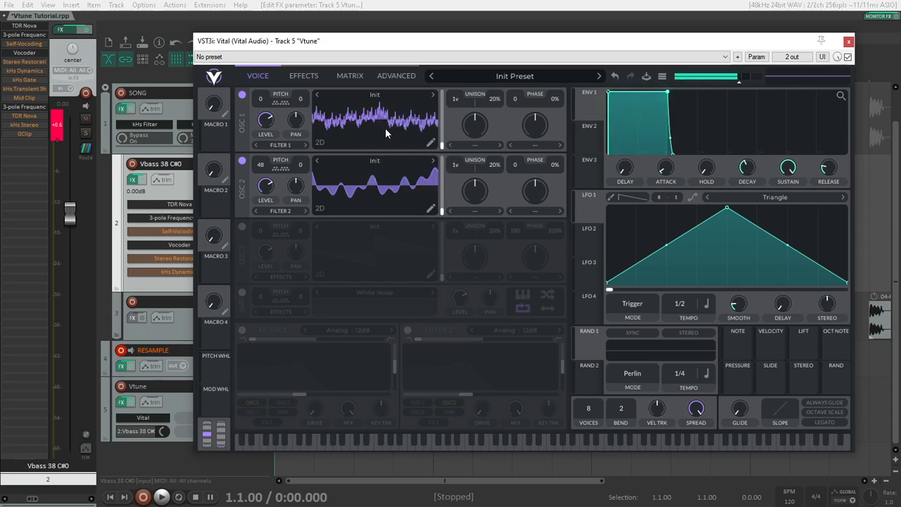
{"action": "left_click", "coordinate": [615, 76]}
In oscillator 1's wavetable editor, try changing the lowest harmonics, undo that, and clear the phases of all harmonics.
{"action": "left_click", "coordinate": [430, 143]}
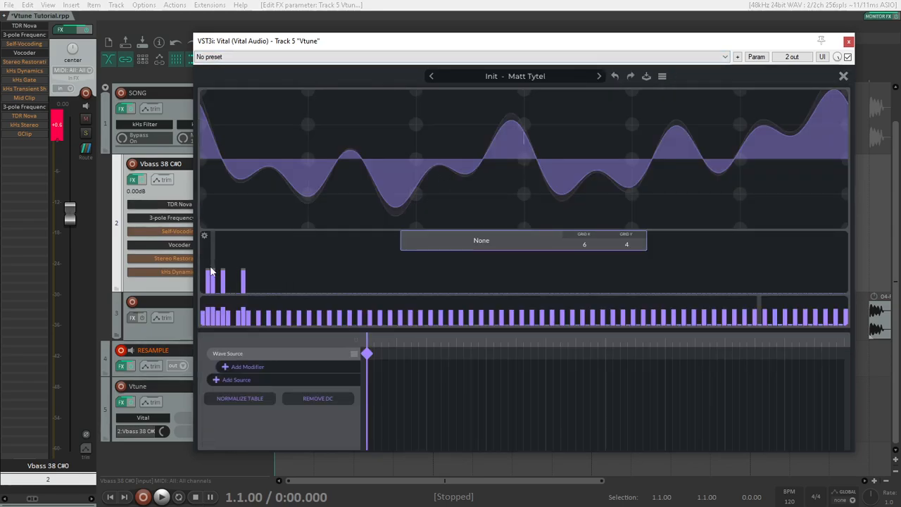
{"action": "mouse_move", "coordinate": [208, 253]}
{"action": "left_mouse_down"}
{"action": "mouse_move", "coordinate": [210, 218]}
{"action": "mouse_move", "coordinate": [214, 296]}
{"action": "left_mouse_up"}
{"action": "left_click", "coordinate": [614, 77]}
{"action": "left_click", "coordinate": [614, 78]}
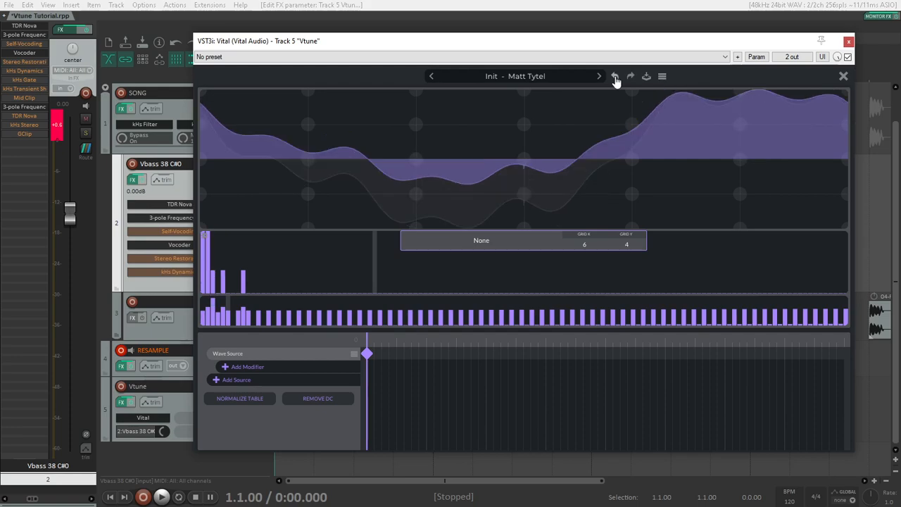
{"action": "left_click", "coordinate": [614, 77]}
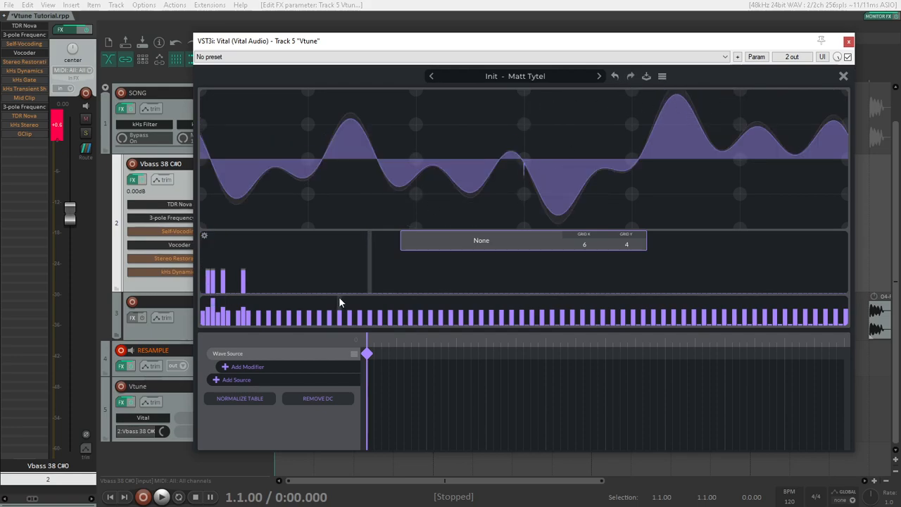
{"action": "right_click", "coordinate": [282, 309]}
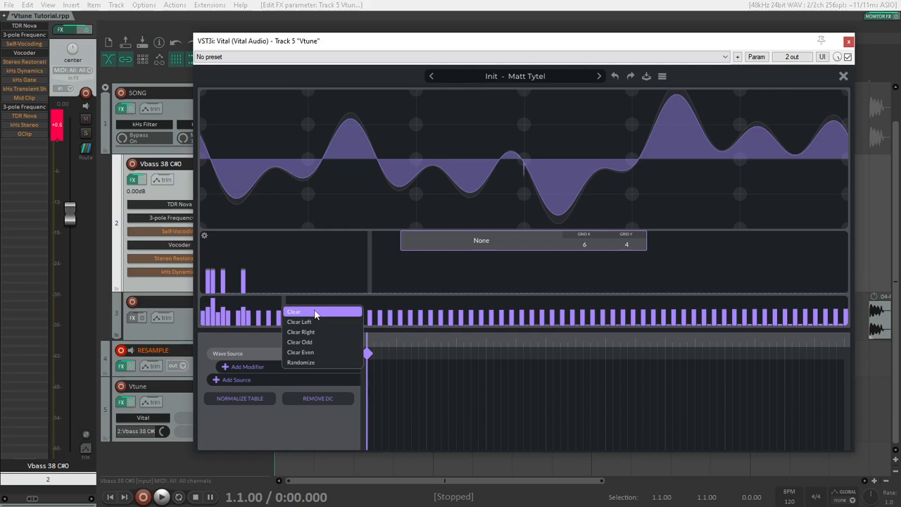
{"action": "left_click", "coordinate": [316, 313]}
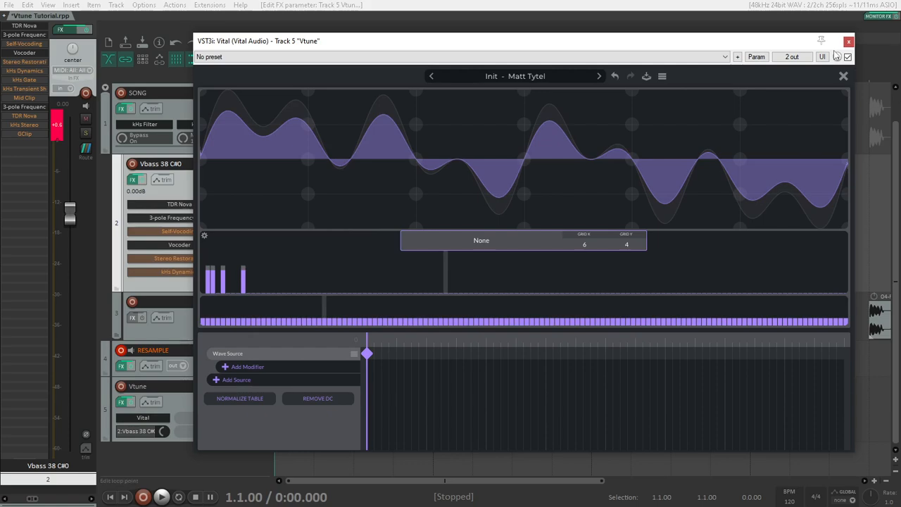
{"action": "left_click", "coordinate": [843, 75]}
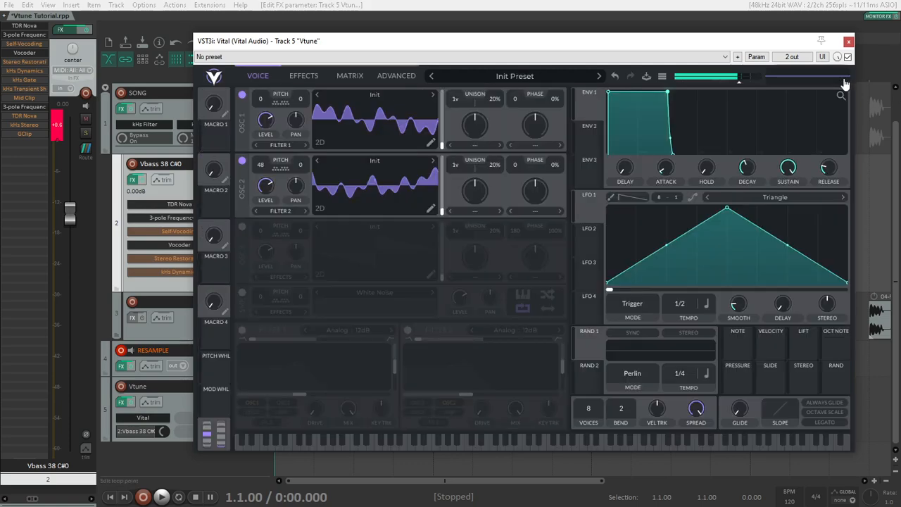
Clear the phases of all harmonics in oscillator 2's wavetable and check oscillator 1's wavetable against it.
{"action": "left_click", "coordinate": [430, 210]}
{"action": "right_click", "coordinate": [250, 318]}
{"action": "left_click", "coordinate": [300, 323]}
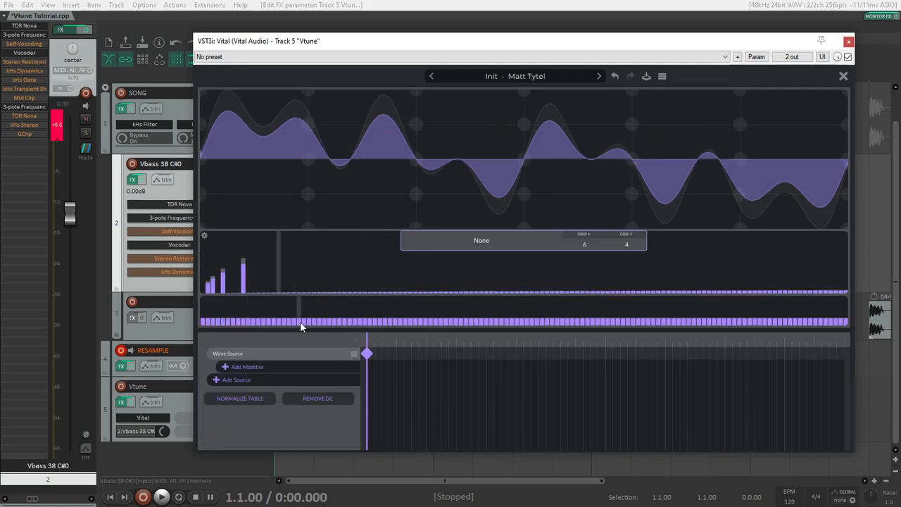
{"action": "left_click", "coordinate": [844, 75]}
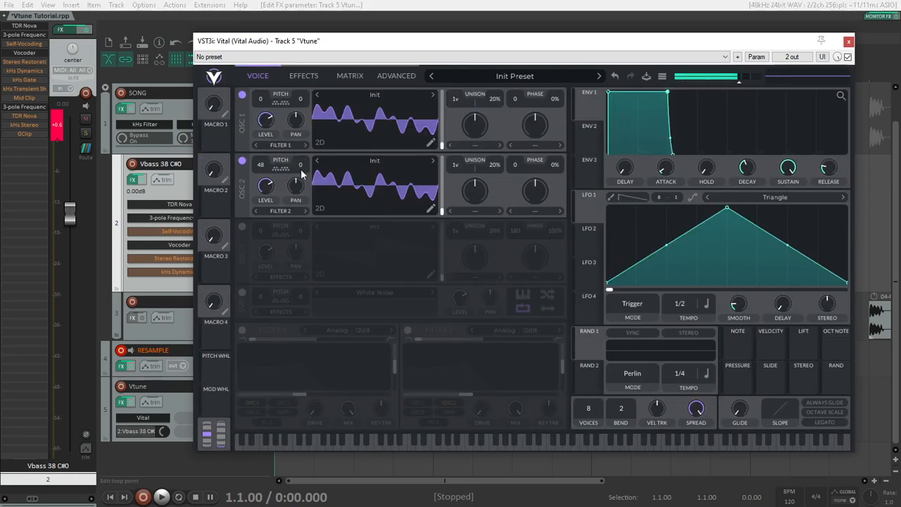
{"action": "left_click", "coordinate": [431, 144]}
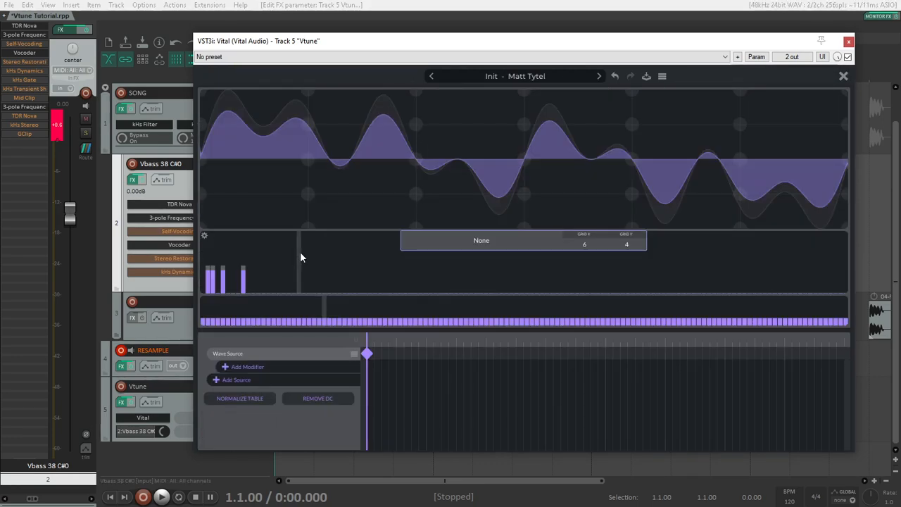
{"action": "left_click", "coordinate": [844, 78]}
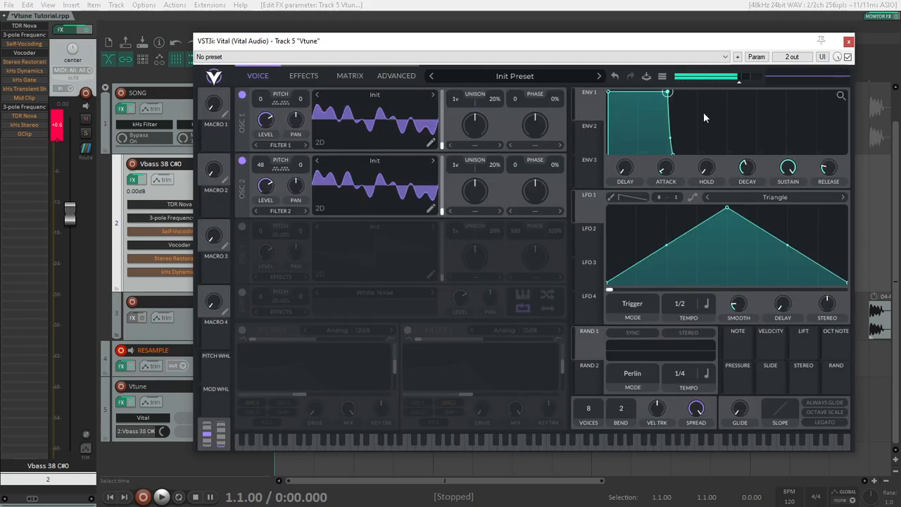
Resynthesize the preset into oscillator 1's wavetable and disable oscillator 2.
{"action": "right_click", "coordinate": [344, 122]}
{"action": "left_click", "coordinate": [421, 190]}
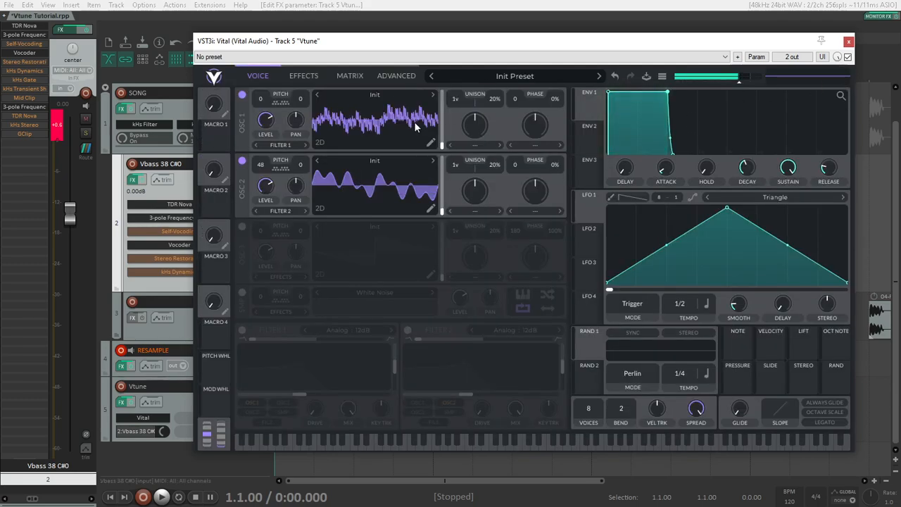
{"action": "left_click", "coordinate": [242, 161]}
{"action": "right_click", "coordinate": [349, 177]}
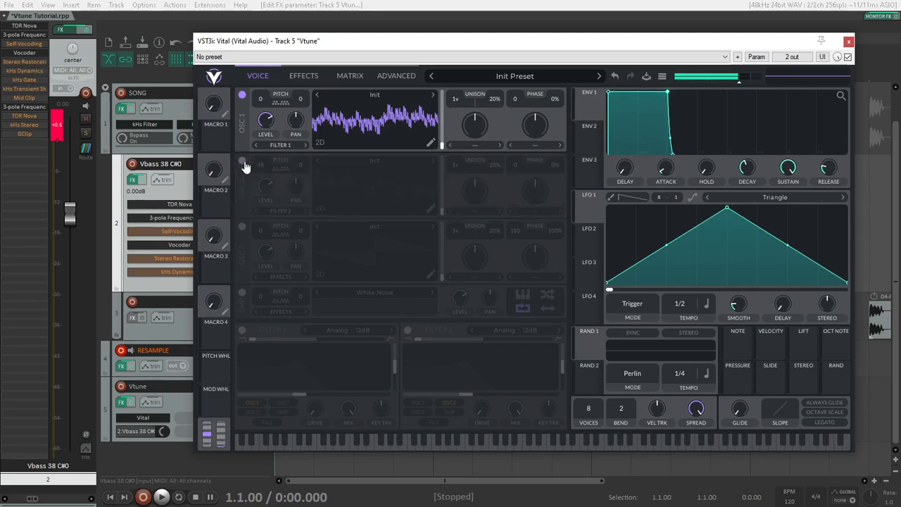
{"action": "left_click", "coordinate": [403, 224]}
Play the project to audition the resynthesized carrier, stop playback and close the Vital window.
{"action": "key", "text": "space"}
{"action": "key", "text": "space"}
{"action": "key", "text": "space"}
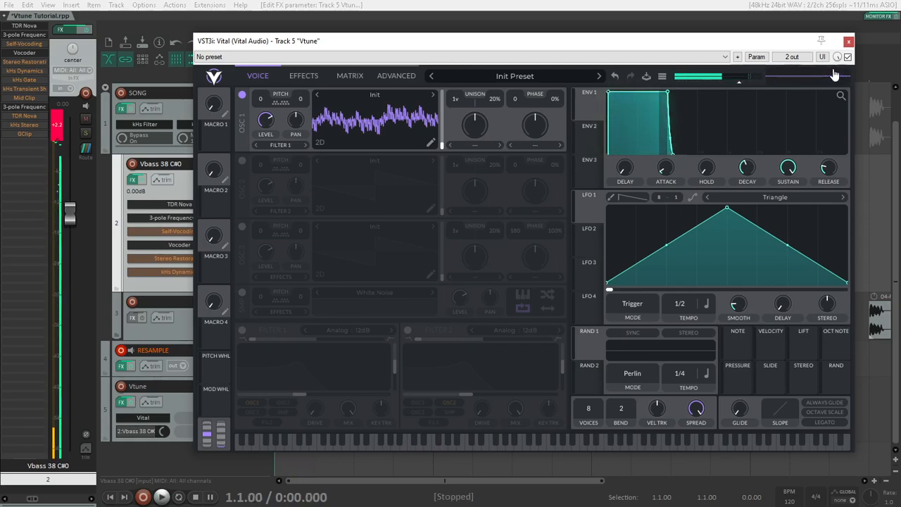
{"action": "key", "text": "space"}
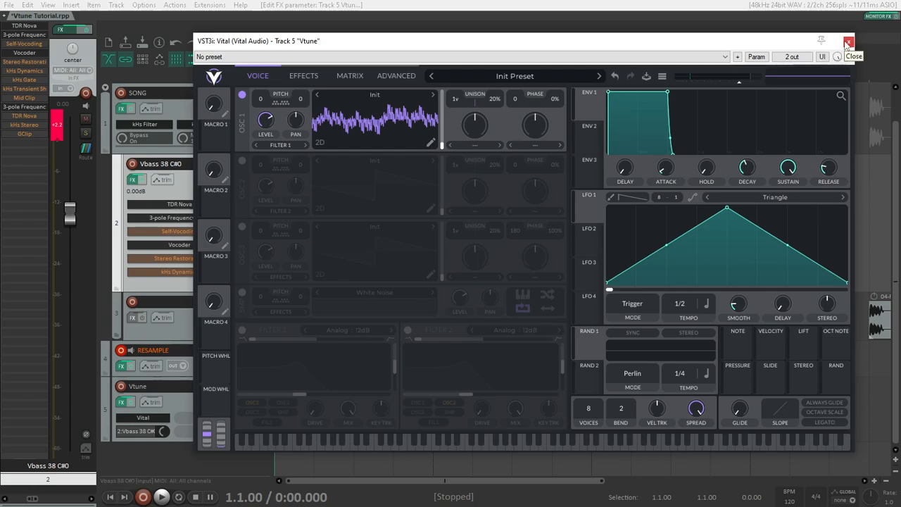
{"action": "left_click", "coordinate": [847, 44]}
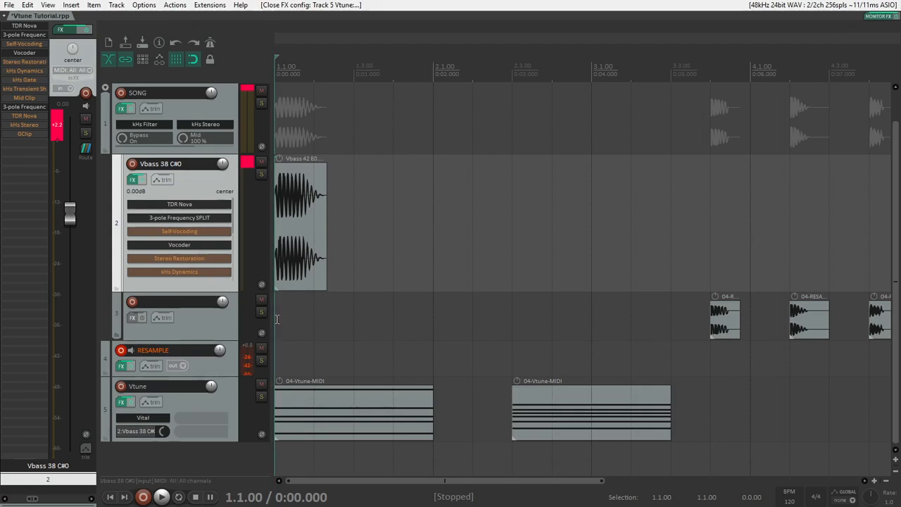
Add a second instance of the Vital synth to the Vtune track.
{"action": "left_click", "coordinate": [215, 399]}
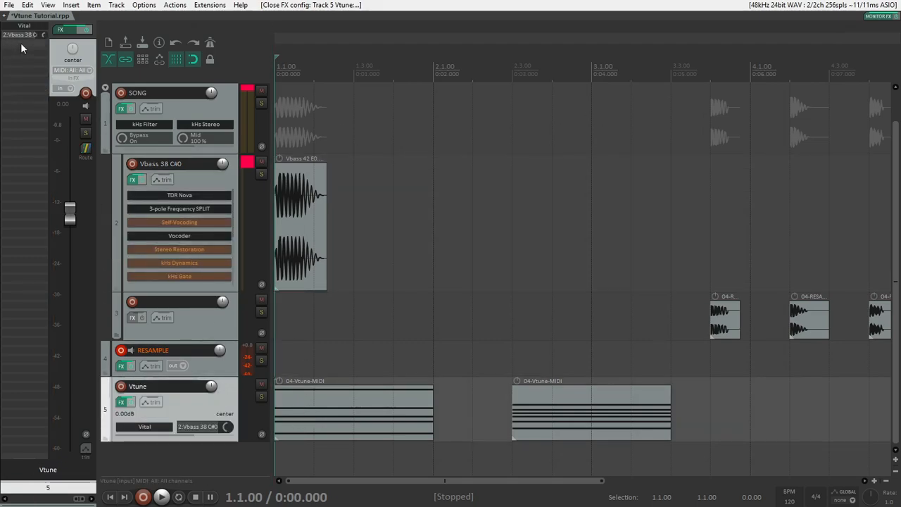
{"action": "double_click", "coordinate": [20, 42]}
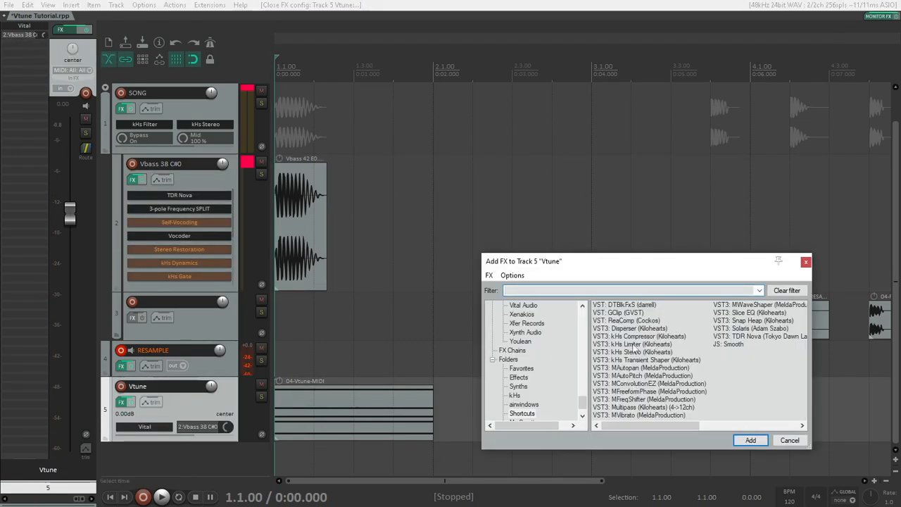
{"action": "left_click", "coordinate": [519, 387]}
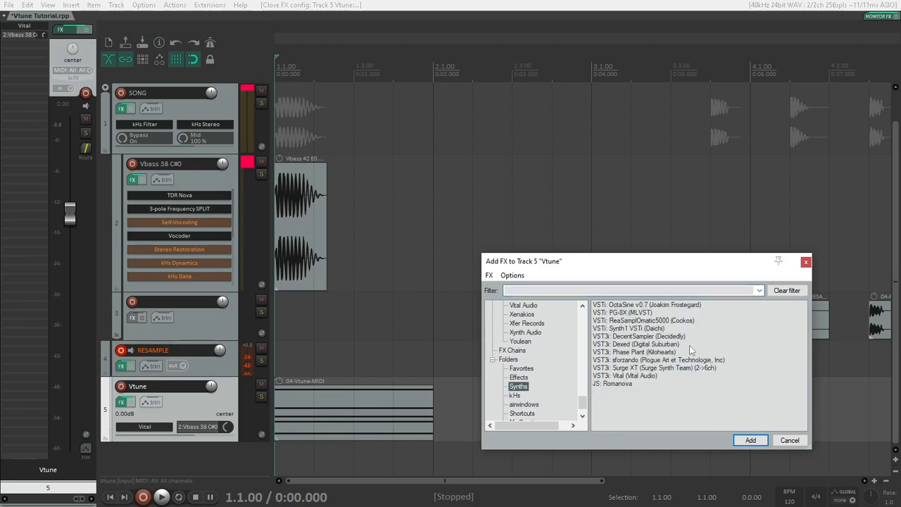
{"action": "double_click", "coordinate": [634, 375]}
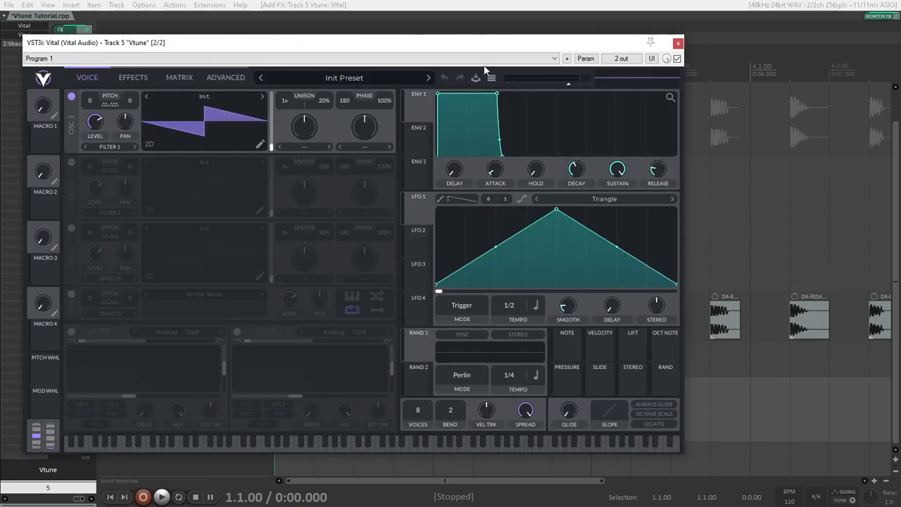
Load the Vtune preset into the second Vital instance and close its window.
{"action": "left_click", "coordinate": [491, 78]}
{"action": "left_click", "coordinate": [535, 99]}
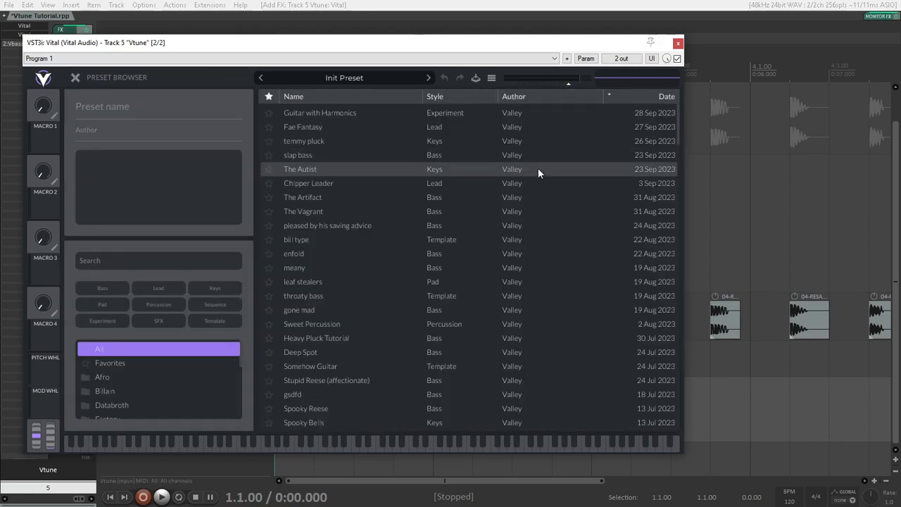
{"action": "left_click", "coordinate": [131, 260]}
{"action": "type", "text": "vt"}
{"action": "left_click", "coordinate": [354, 112]}
{"action": "left_click", "coordinate": [76, 77]}
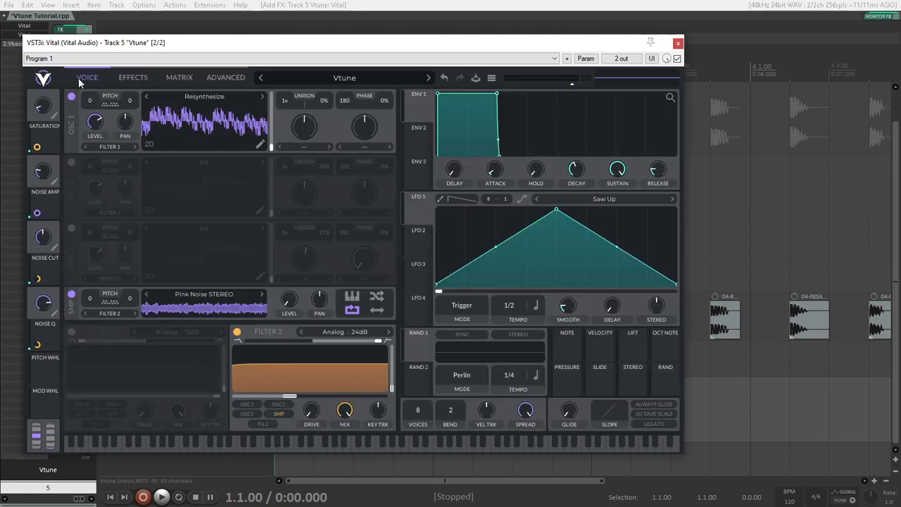
{"action": "left_click", "coordinate": [678, 43]}
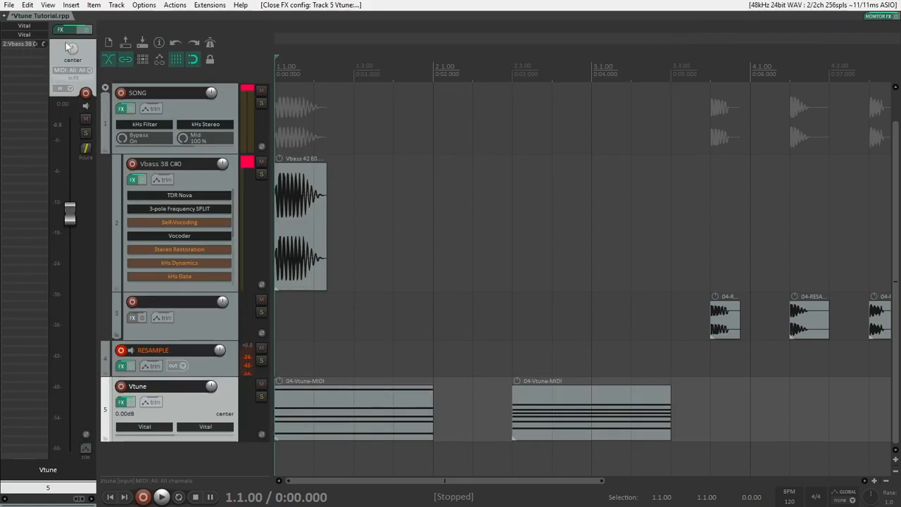
Bypass the first Vital to audition the second, and swap the bypass to audition the first.
{"action": "left_click", "coordinate": [24, 27], "text": "shift"}
{"action": "key", "text": "space"}
{"action": "key", "text": "space"}
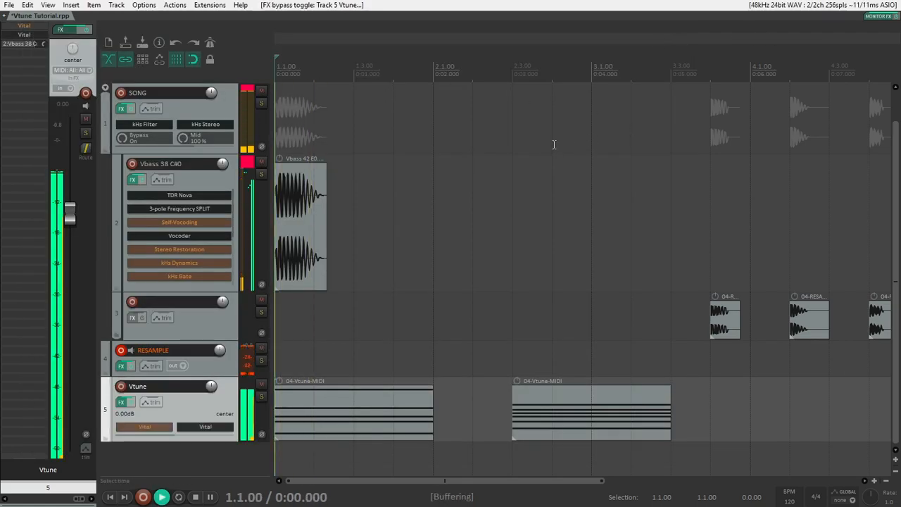
{"action": "left_click", "coordinate": [24, 26], "text": "shift"}
{"action": "left_click", "coordinate": [31, 36], "text": "shift"}
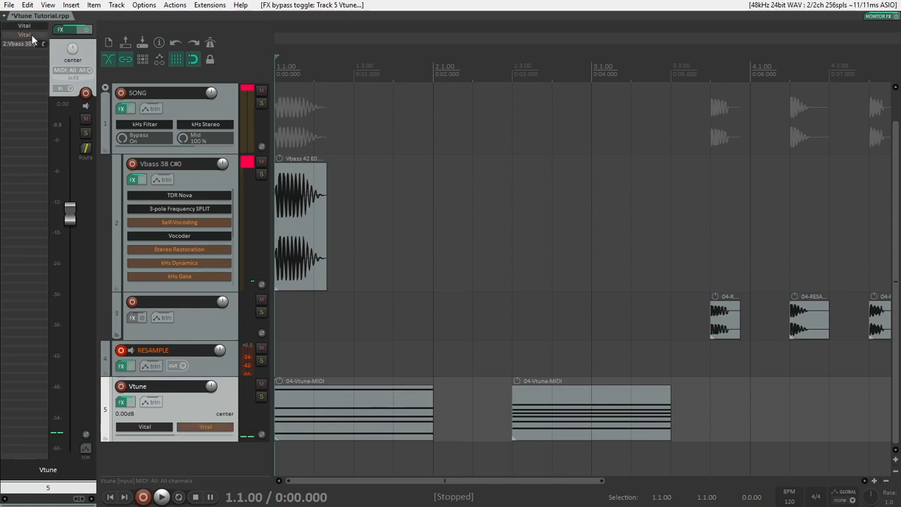
{"action": "key", "text": "space"}
{"action": "key", "text": "space"}
{"action": "key", "text": "space"}
{"action": "key", "text": "space"}
Reactivate the second Vital, bypass the first again and replay the Vtune preset's carrier.
{"action": "left_click", "coordinate": [33, 34], "text": "shift"}
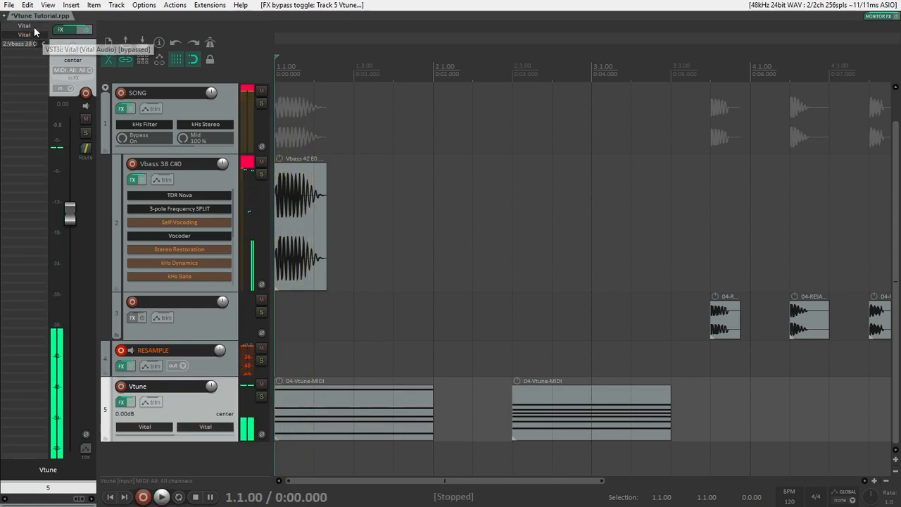
{"action": "left_click", "coordinate": [34, 24], "text": "shift"}
{"action": "key", "text": "space"}
{"action": "key", "text": "space"}
{"action": "left_click", "coordinate": [34, 24]}
{"action": "key", "text": "space"}
{"action": "key", "text": "space"}
{"action": "left_click", "coordinate": [850, 37]}
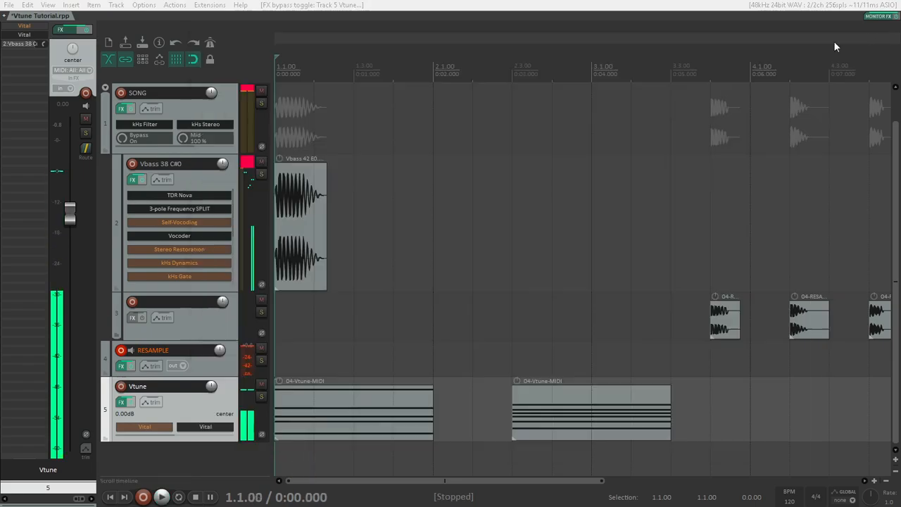
Compare the two Vital carriers once more, leaving the first instance bypassed.
{"action": "left_click", "coordinate": [34, 24], "text": "shift"}
{"action": "left_click", "coordinate": [31, 35], "text": "shift"}
{"action": "key", "text": "space"}
{"action": "key", "text": "space"}
{"action": "left_click", "coordinate": [31, 36], "text": "shift"}
{"action": "left_click", "coordinate": [31, 26], "text": "shift"}
{"action": "key", "text": "space"}
{"action": "key", "text": "space"}
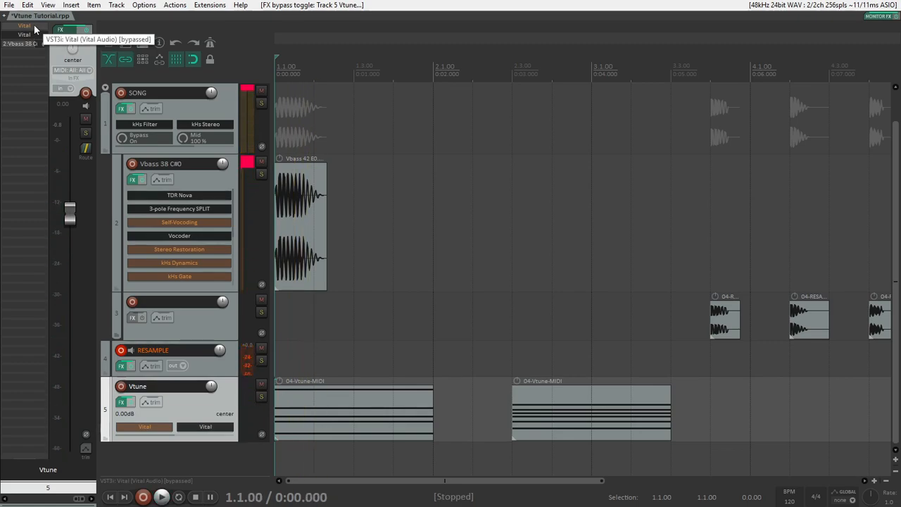
Raise the output volume of the first Vital instance slightly and play the project to compare loudness.
{"action": "left_click", "coordinate": [33, 24]}
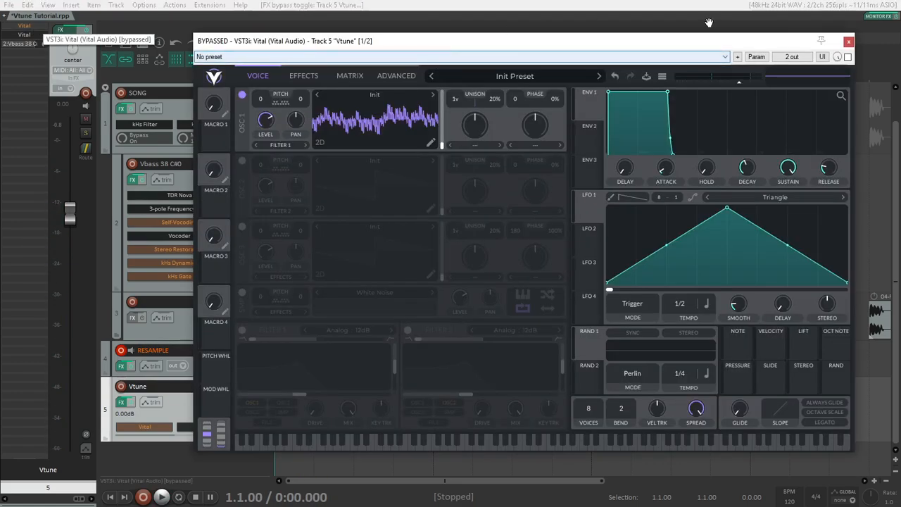
{"action": "left_click_drag", "start_coordinate": [747, 79], "coordinate": [751, 83]}
{"action": "key", "text": "space"}
{"action": "key", "text": "space"}
Enable the Multiband compressor effect in the first Vital instance and play the project.
{"action": "left_click", "coordinate": [307, 80]}
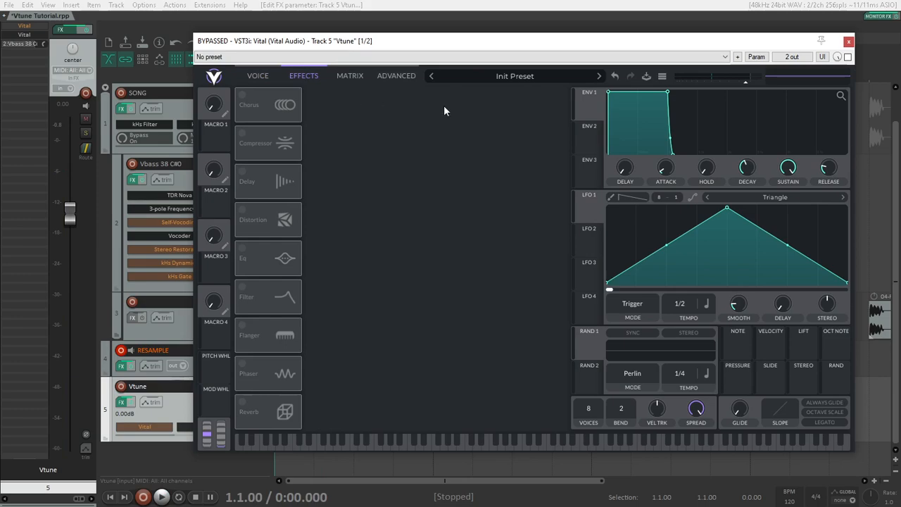
{"action": "left_click", "coordinate": [241, 139]}
{"action": "key", "text": "space"}
{"action": "key", "text": "space"}
{"action": "key", "text": "space"}
{"action": "key", "text": "space"}
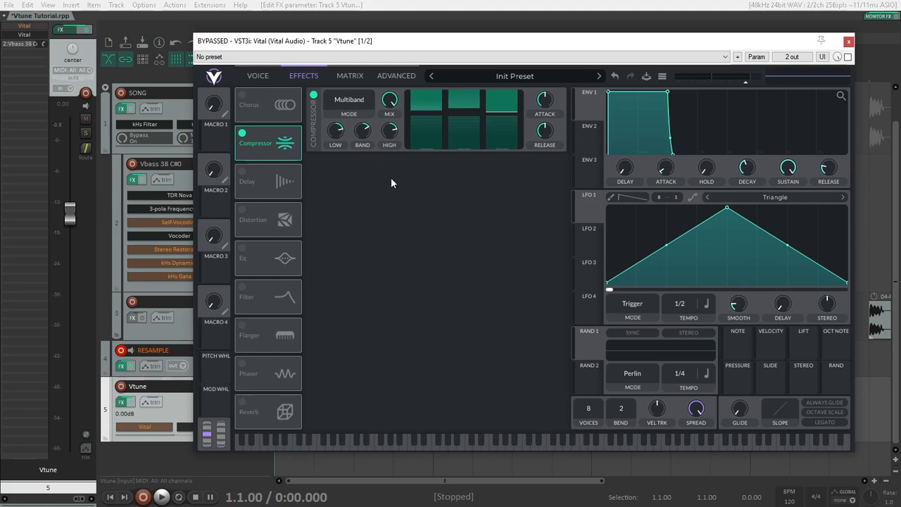
Enable the filter effect as Analog 24dB with minimum resonance and a cutoff of about 20 semitones, and audition it.
{"action": "left_click", "coordinate": [242, 287]}
{"action": "left_click_drag", "start_coordinate": [562, 185], "coordinate": [561, 217]}
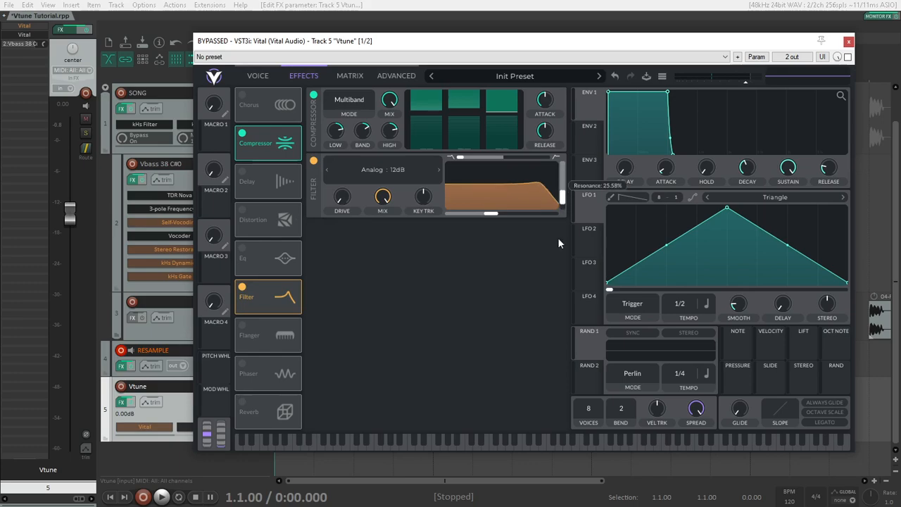
{"action": "left_click", "coordinate": [387, 175]}
{"action": "left_click", "coordinate": [398, 210]}
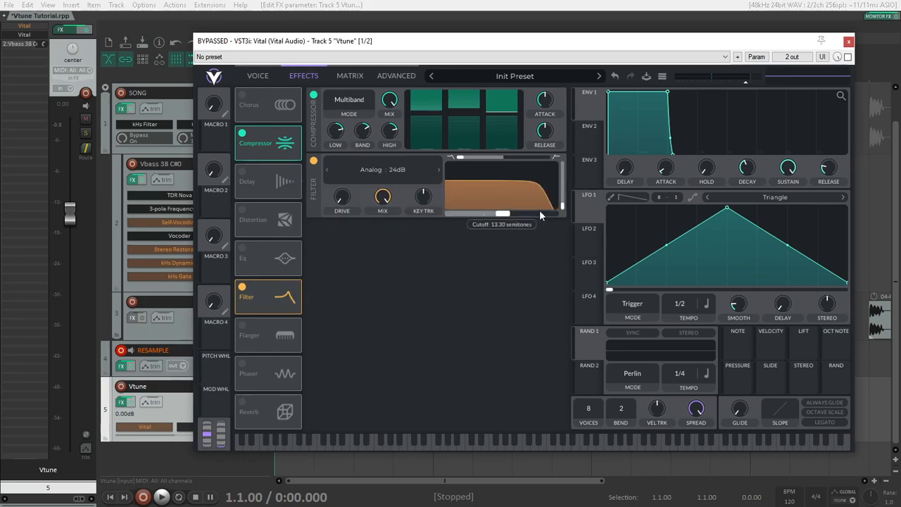
{"action": "left_click_drag", "start_coordinate": [498, 213], "coordinate": [519, 215]}
{"action": "key", "text": "space"}
{"action": "key", "text": "space"}
{"action": "key", "text": "space"}
{"action": "key", "text": "space"}
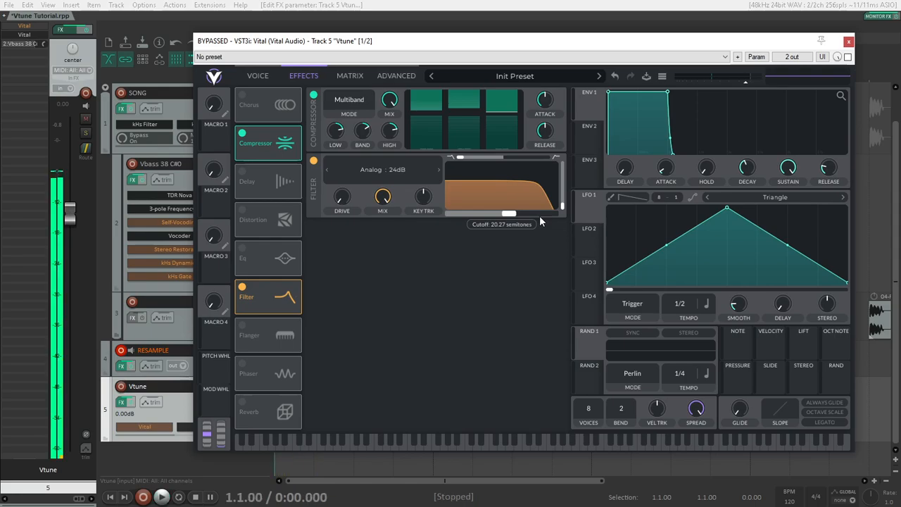
Enable the sampler with the factory Pink Noise sample and lower its level.
{"action": "left_click", "coordinate": [257, 75]}
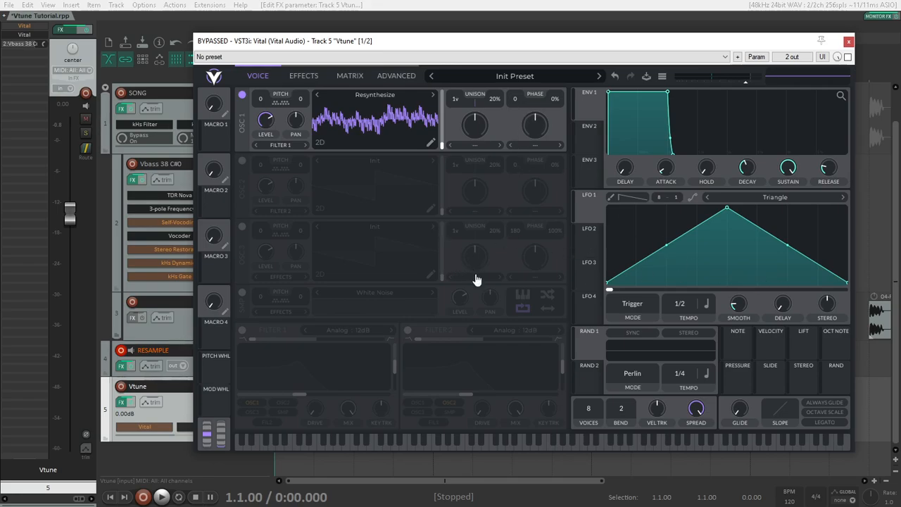
{"action": "left_click", "coordinate": [241, 293]}
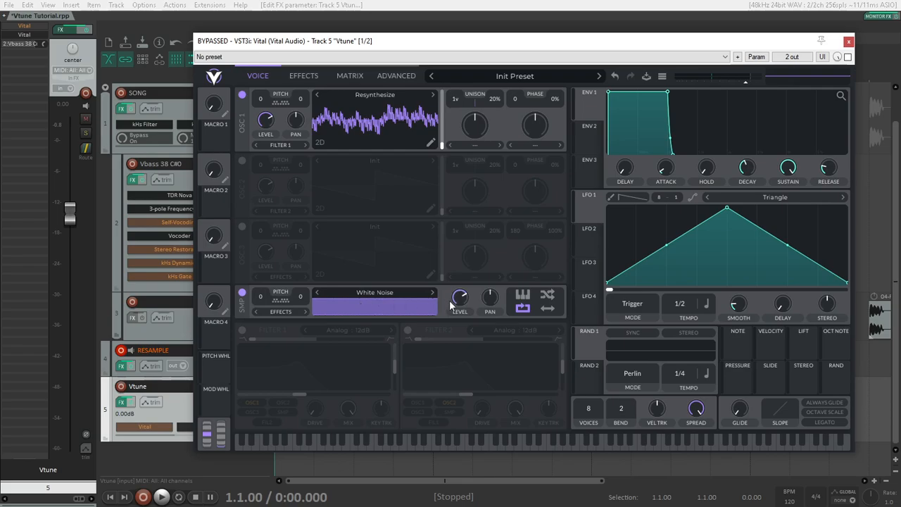
{"action": "left_click", "coordinate": [394, 293]}
{"action": "left_click", "coordinate": [509, 328]}
{"action": "left_click", "coordinate": [620, 342]}
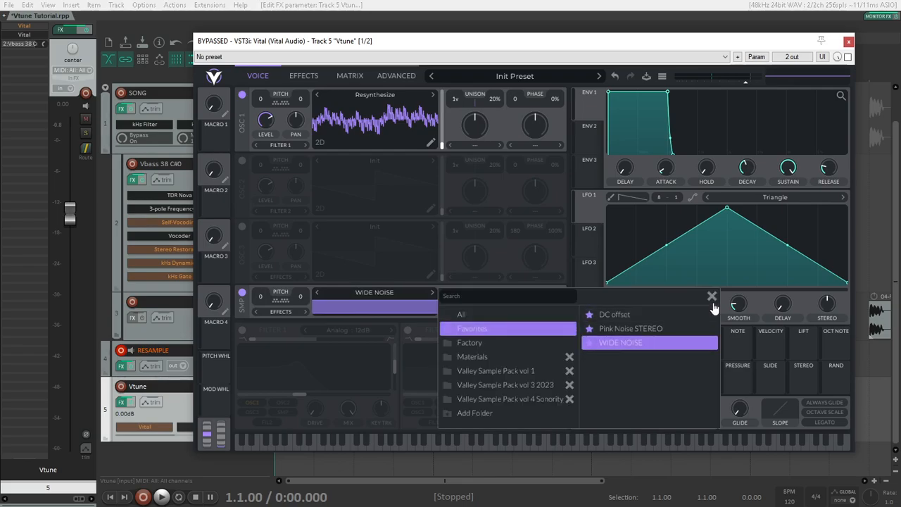
{"action": "left_click", "coordinate": [510, 341]}
{"action": "scroll", "coordinate": [669, 405], "scroll_direction": "down", "scroll_amount": 2}
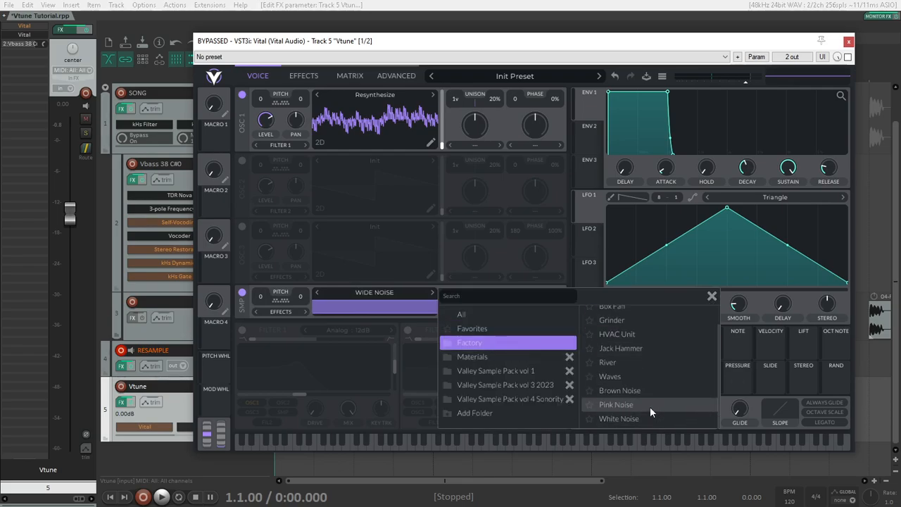
{"action": "left_click", "coordinate": [712, 296]}
{"action": "left_click_drag", "start_coordinate": [458, 297], "coordinate": [458, 336]}
Route the sampler through filter 2 as an Analog 12dB high-pass, with minimum resonance and a raised cutoff.
{"action": "left_click", "coordinate": [408, 330]}
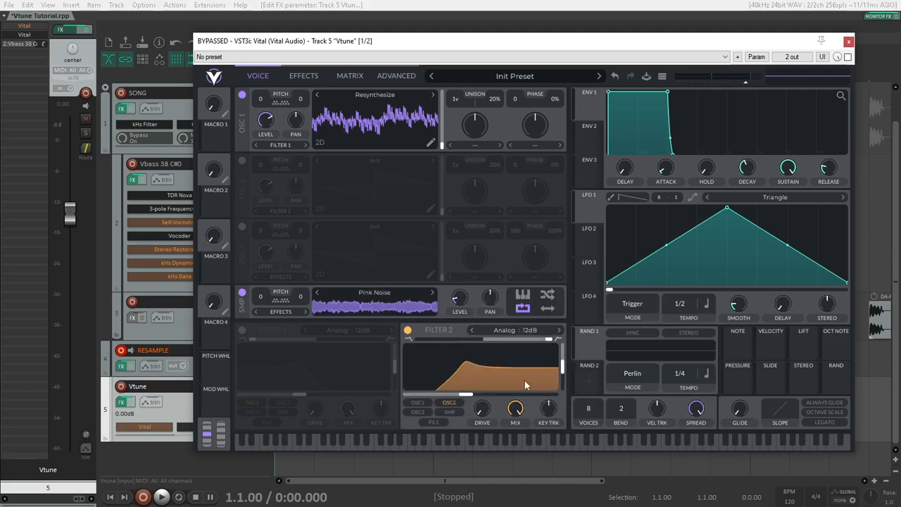
{"action": "left_click", "coordinate": [450, 412]}
{"action": "left_click_drag", "start_coordinate": [493, 390], "coordinate": [517, 392]}
{"action": "left_click_drag", "start_coordinate": [500, 394], "coordinate": [562, 457]}
Repeatedly audition the noise layer while raising filter 2's cutoff further, and close the Vital window.
{"action": "key", "text": "space"}
{"action": "key", "text": "space"}
{"action": "key", "text": "space"}
{"action": "key", "text": "space"}
{"action": "key", "text": "space"}
{"action": "key", "text": "space"}
{"action": "key", "text": "space"}
{"action": "key", "text": "space"}
{"action": "key", "text": "space"}
{"action": "key", "text": "space"}
{"action": "key", "text": "space"}
{"action": "key", "text": "space"}
{"action": "key", "text": "space"}
{"action": "key", "text": "space"}
{"action": "key", "text": "space"}
{"action": "key", "text": "space"}
{"action": "left_click_drag", "start_coordinate": [512, 394], "coordinate": [532, 399]}
{"action": "key", "text": "space"}
{"action": "key", "text": "space"}
{"action": "key", "text": "space"}
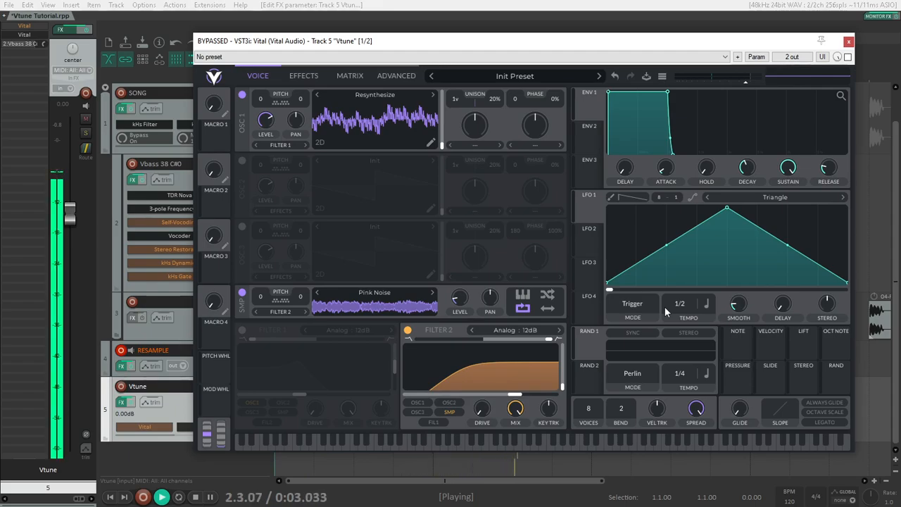
{"action": "key", "text": "space"}
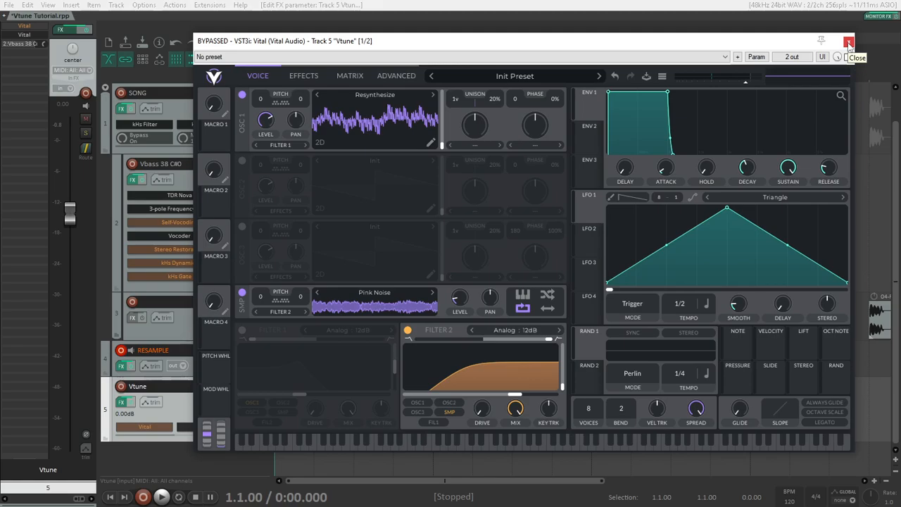
{"action": "left_click", "coordinate": [848, 43]}
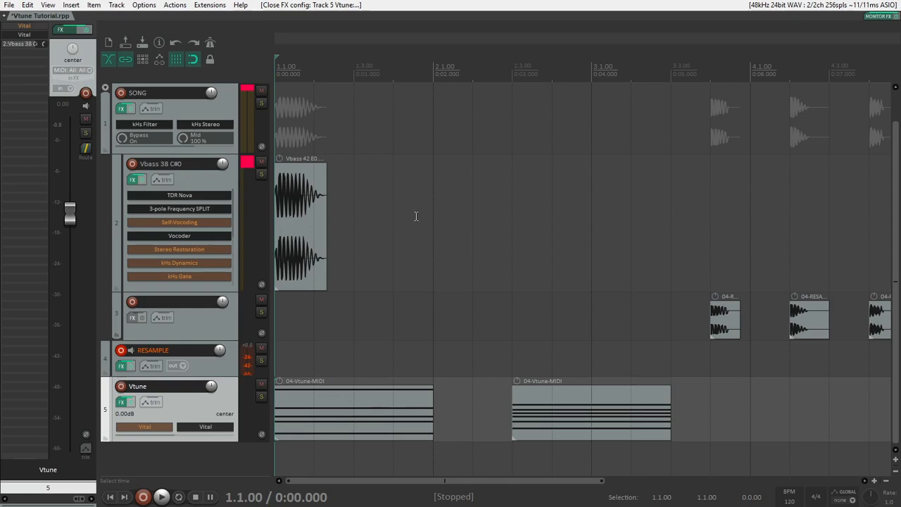
Inspect the Vocoder's settings on the Vbass 38 C#0 track, leaving the plugin active.
{"action": "left_click", "coordinate": [201, 236]}
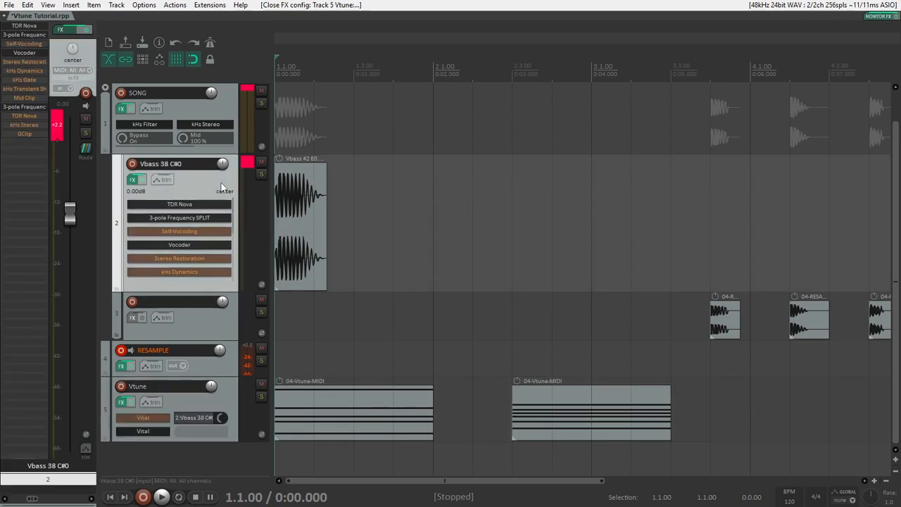
{"action": "left_click", "coordinate": [37, 55], "text": "shift"}
{"action": "left_click", "coordinate": [37, 55]}
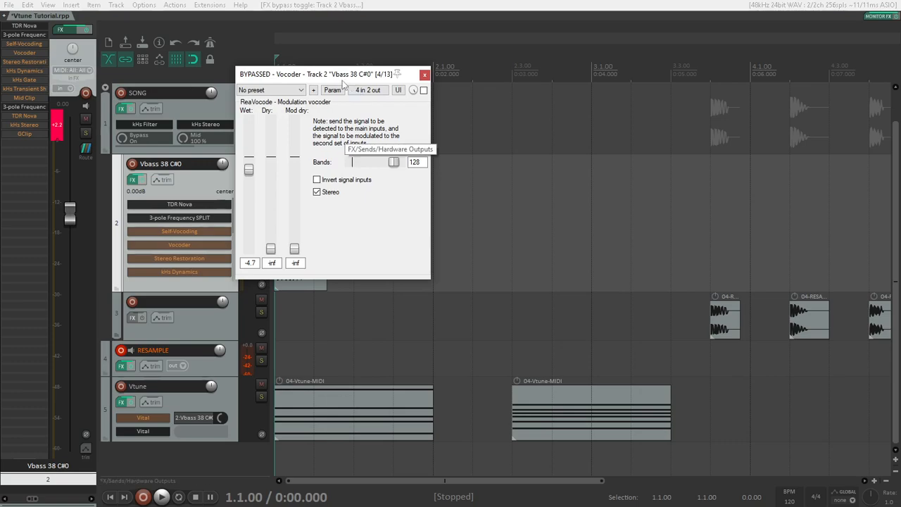
{"action": "left_click", "coordinate": [424, 74]}
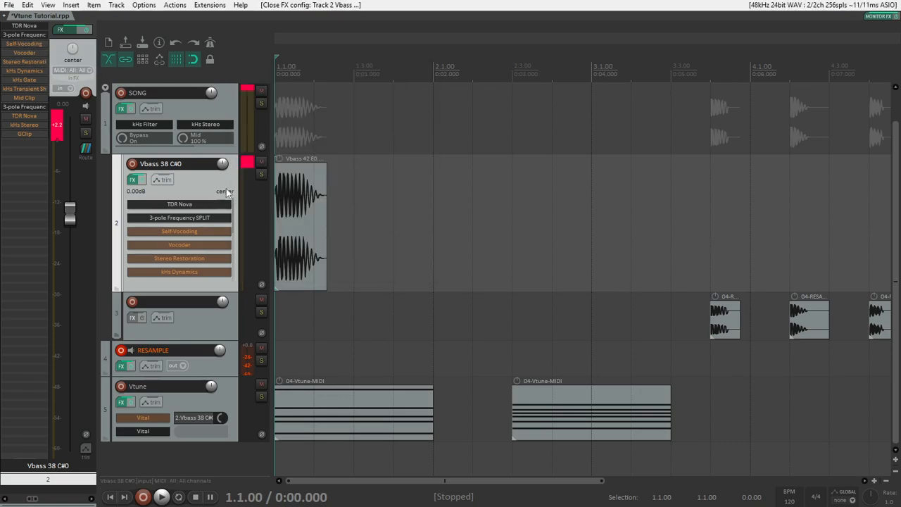
{"action": "left_click", "coordinate": [37, 50], "text": "shift"}
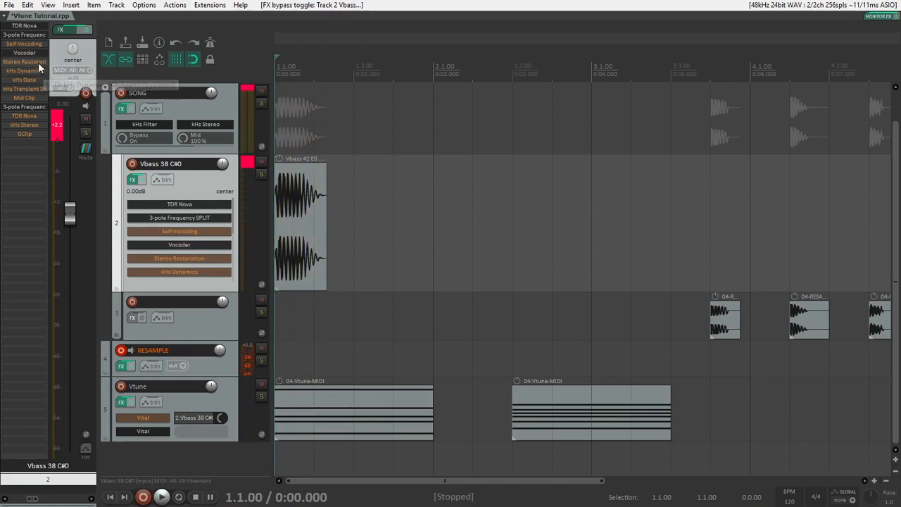
Enable the Stereo Restoration comb filter on the Vbass track and check its settings and pin routing.
{"action": "left_click", "coordinate": [38, 62], "text": "shift"}
{"action": "left_click", "coordinate": [33, 61]}
{"action": "left_click_drag", "start_coordinate": [314, 72], "coordinate": [616, 127]}
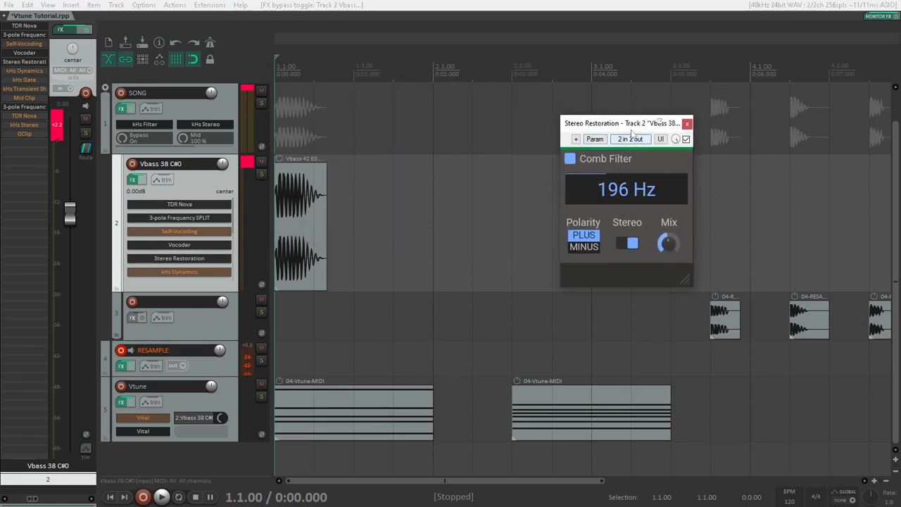
{"action": "mouse_move", "coordinate": [627, 246]}
{"action": "mouse_move", "coordinate": [640, 205]}
{"action": "left_click", "coordinate": [630, 139]}
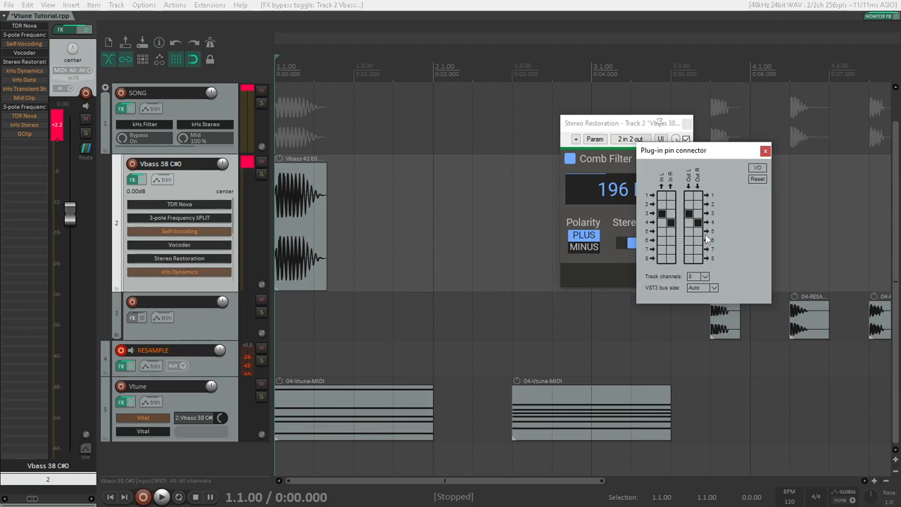
{"action": "left_click", "coordinate": [765, 150]}
{"action": "left_click", "coordinate": [686, 124]}
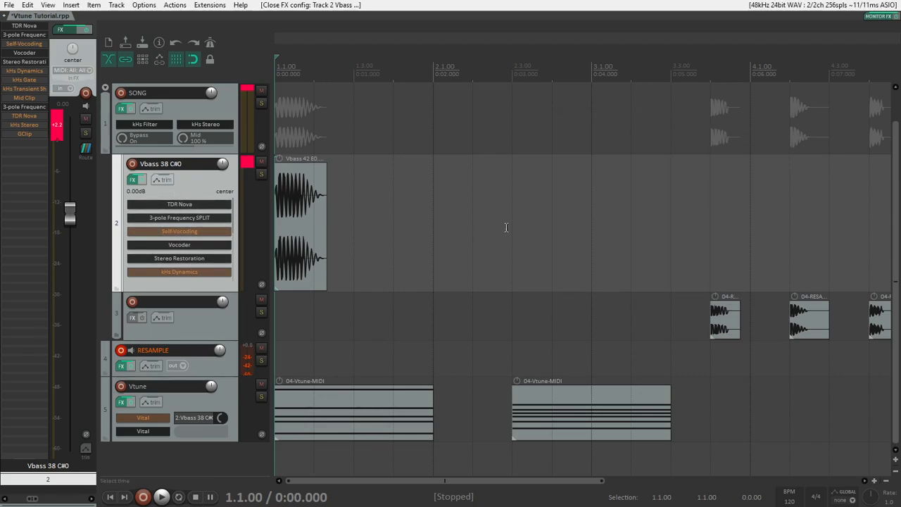
Enable kHs Dynamics, kHs Gate and kHs Transient Shaper, and arrange their windows side by side.
{"action": "left_click", "coordinate": [33, 69], "text": "shift"}
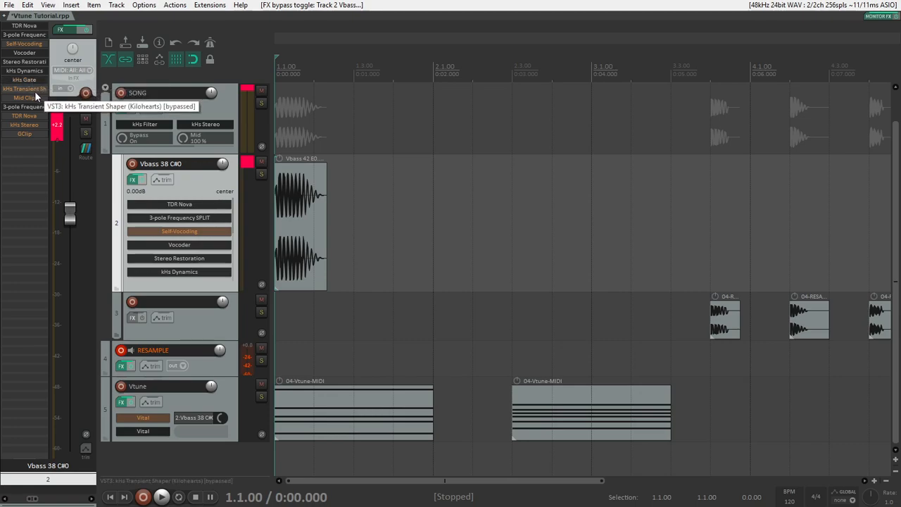
{"action": "left_click", "coordinate": [36, 90], "text": "shift"}
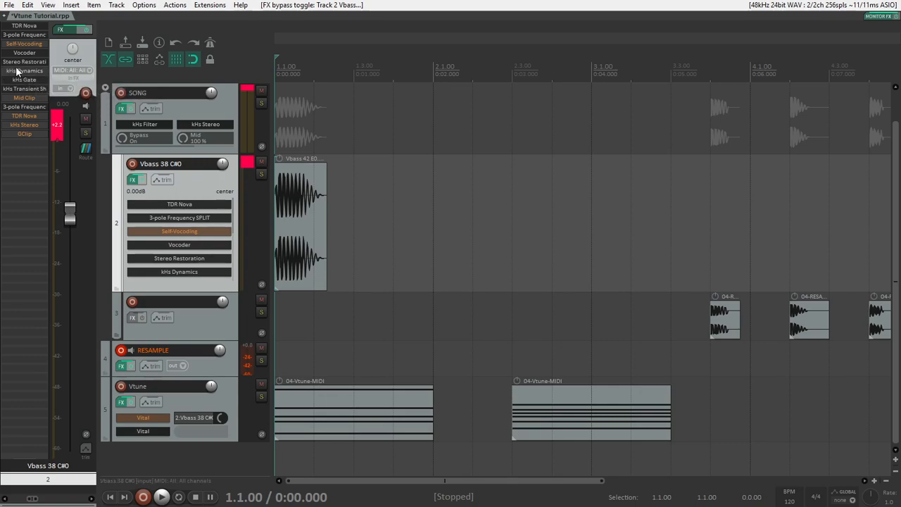
{"action": "left_click", "coordinate": [17, 72]}
{"action": "left_click", "coordinate": [30, 79]}
{"action": "left_click", "coordinate": [38, 88]}
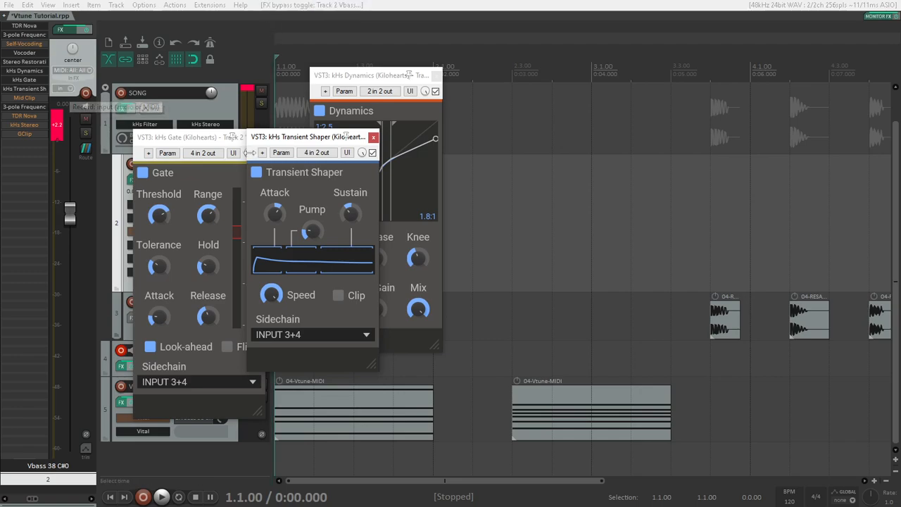
{"action": "left_click_drag", "start_coordinate": [312, 137], "coordinate": [551, 152]}
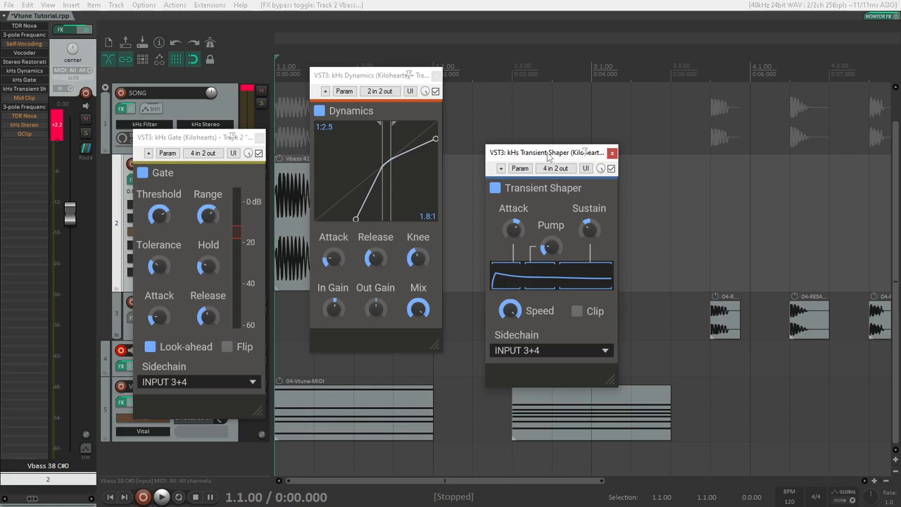
Check the pin routing of the kHs Transient Shaper and close the pin connector.
{"action": "left_click", "coordinate": [555, 168]}
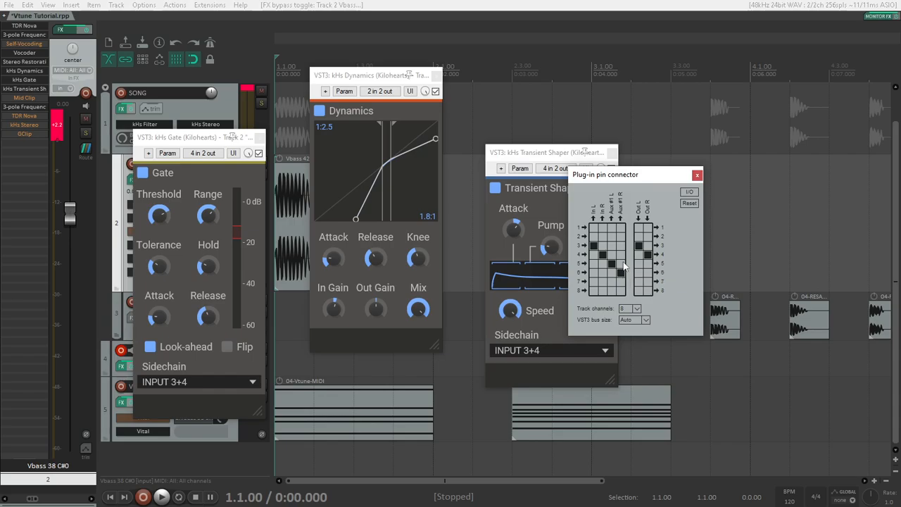
{"action": "left_click", "coordinate": [509, 108]}
{"action": "left_click", "coordinate": [281, 106]}
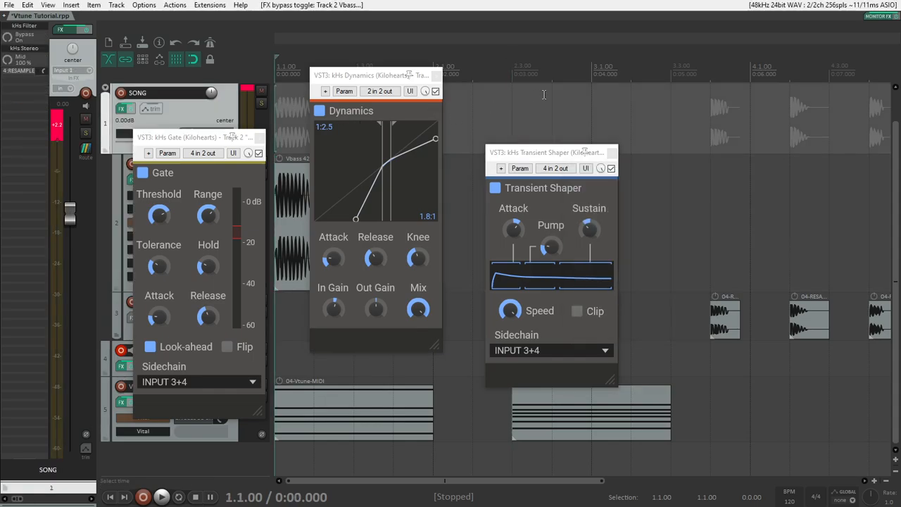
Play back the bass through the enabled dynamics effects and close the Transient Shaper, Dynamics and Gate windows.
{"action": "key", "text": "space"}
{"action": "key", "text": "space"}
{"action": "key", "text": "space"}
{"action": "key", "text": "space"}
{"action": "left_click", "coordinate": [612, 154]}
{"action": "left_click", "coordinate": [435, 76]}
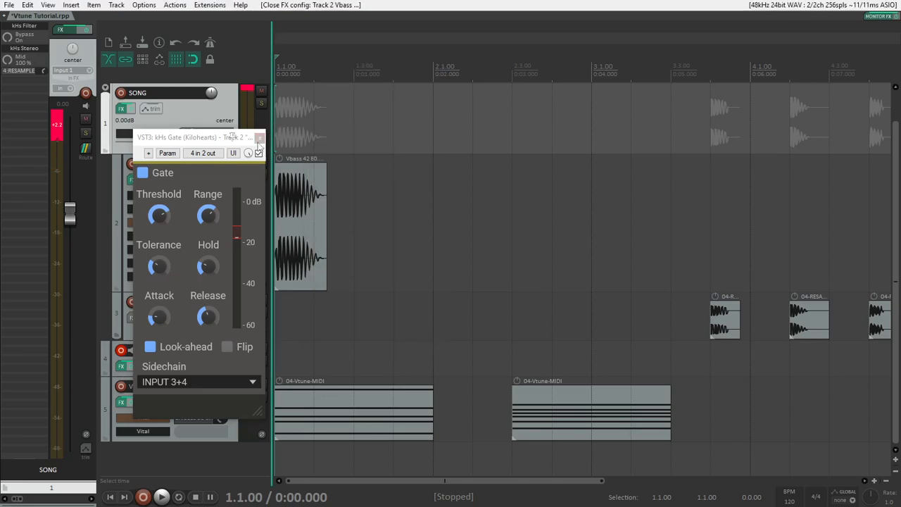
{"action": "left_click", "coordinate": [259, 137]}
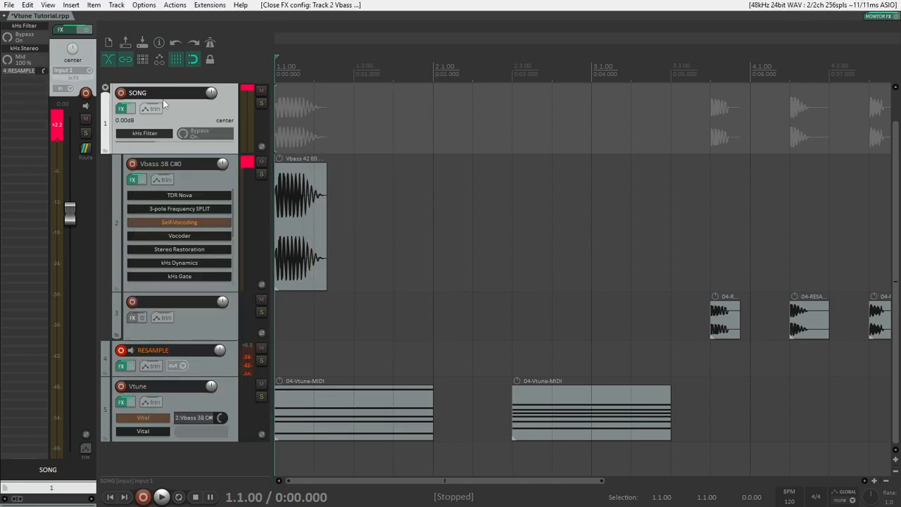
Select the Vbass 38 C#0 track and audition its clip from the start of the project.
{"action": "left_click", "coordinate": [231, 180]}
{"action": "key", "text": "space"}
{"action": "scroll", "coordinate": [427, 201], "scroll_direction": "up", "scroll_amount": 3}
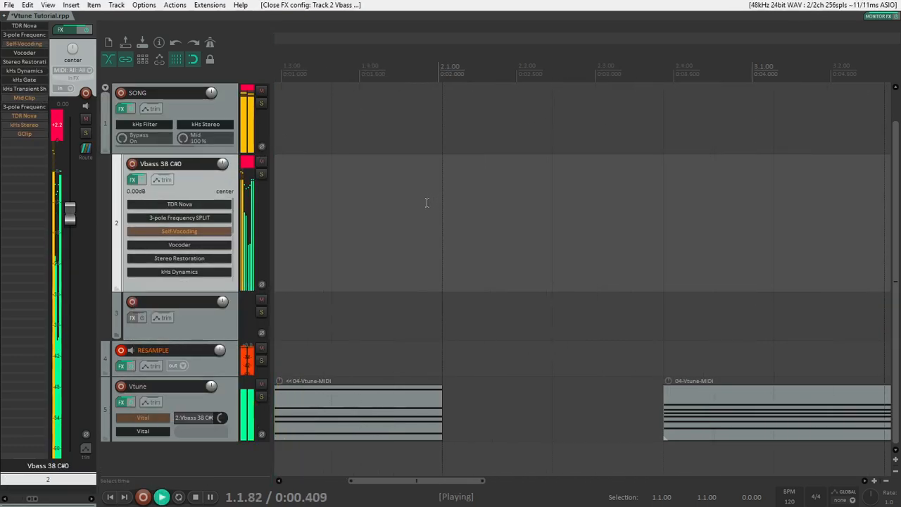
{"action": "key", "text": "space"}
{"action": "key", "text": "space"}
{"action": "key", "text": "space"}
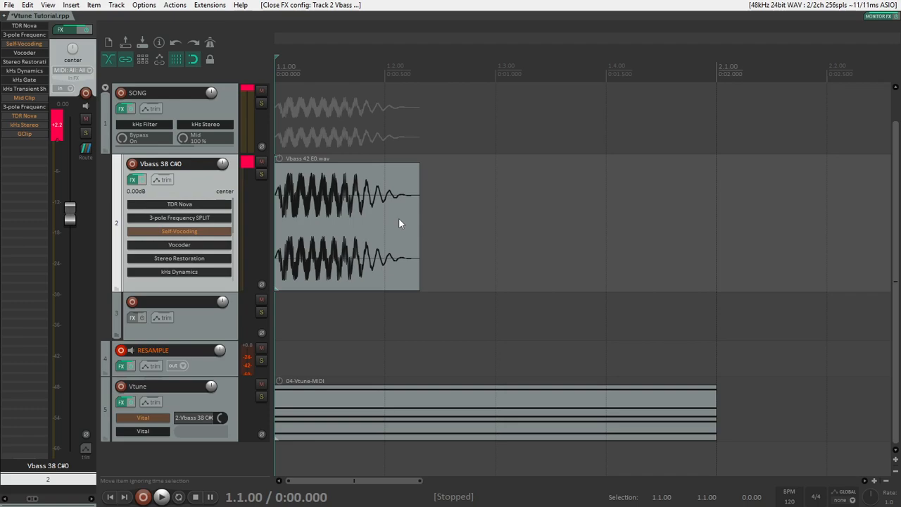
Enable the Mid Clip effect on the Vbass 38 C#0 track, audition it with its settings open, and close its window.
{"action": "left_click", "coordinate": [28, 98], "text": "shift"}
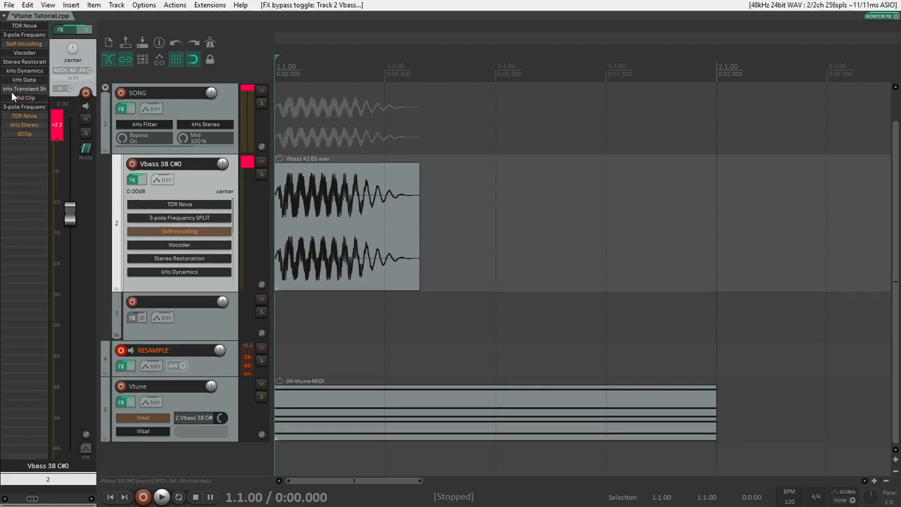
{"action": "left_click", "coordinate": [25, 97]}
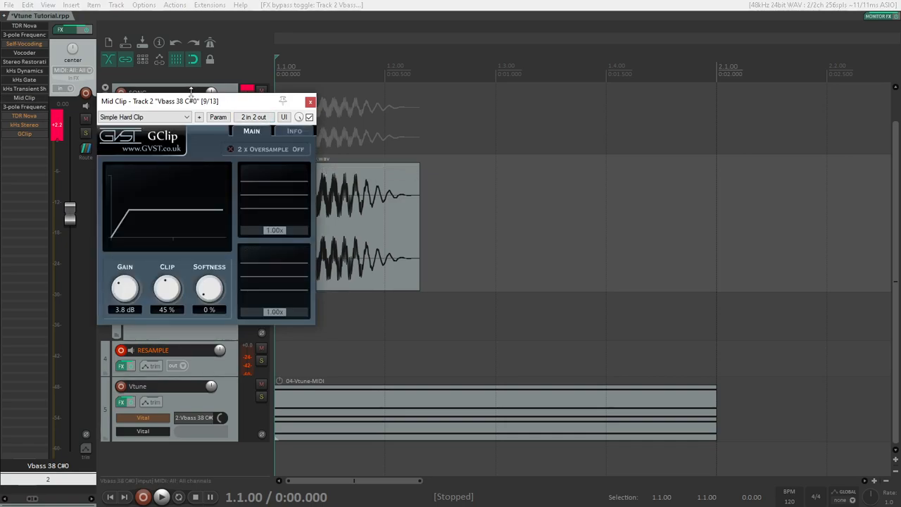
{"action": "key", "text": "space"}
{"action": "key", "text": "space"}
{"action": "key", "text": "space"}
{"action": "key", "text": "space"}
{"action": "left_click", "coordinate": [311, 104]}
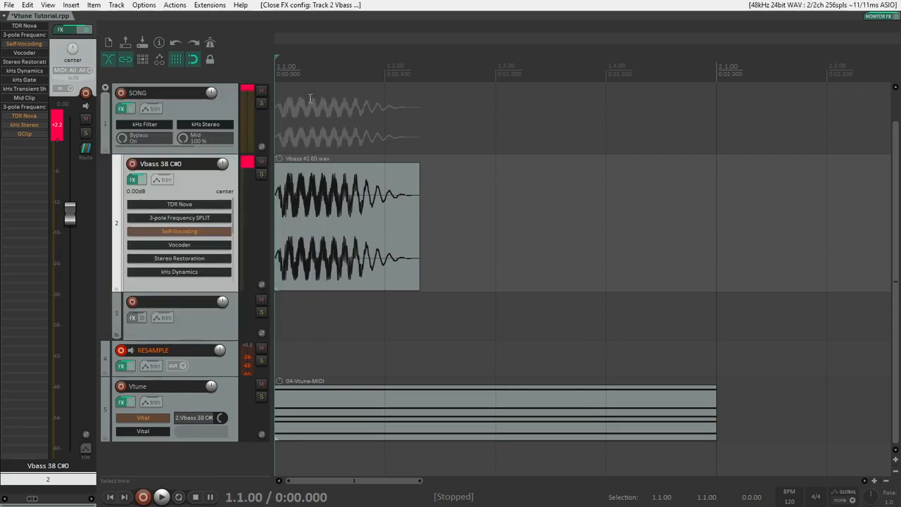
Compare the bass by ear with the Self-Vocoding mixer enabled and bypassed, leave it bypassed and close its window.
{"action": "left_click", "coordinate": [30, 43]}
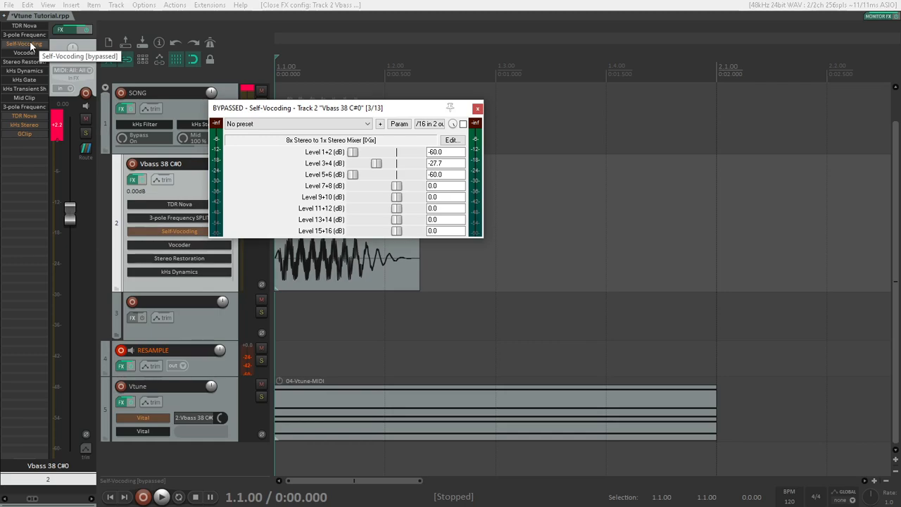
{"action": "left_click", "coordinate": [29, 40]}
{"action": "key", "text": "space"}
{"action": "key", "text": "space"}
{"action": "left_click", "coordinate": [29, 41]}
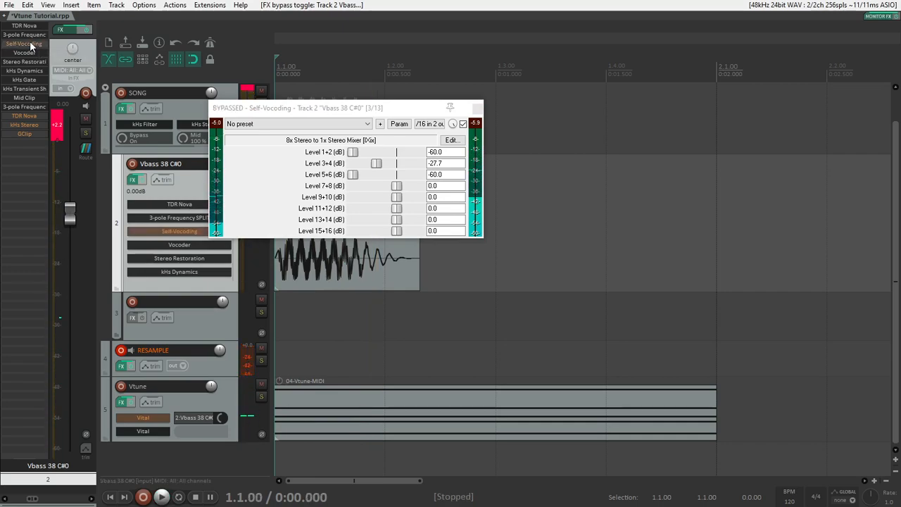
{"action": "key", "text": "space"}
{"action": "key", "text": "space"}
{"action": "left_click", "coordinate": [29, 41]}
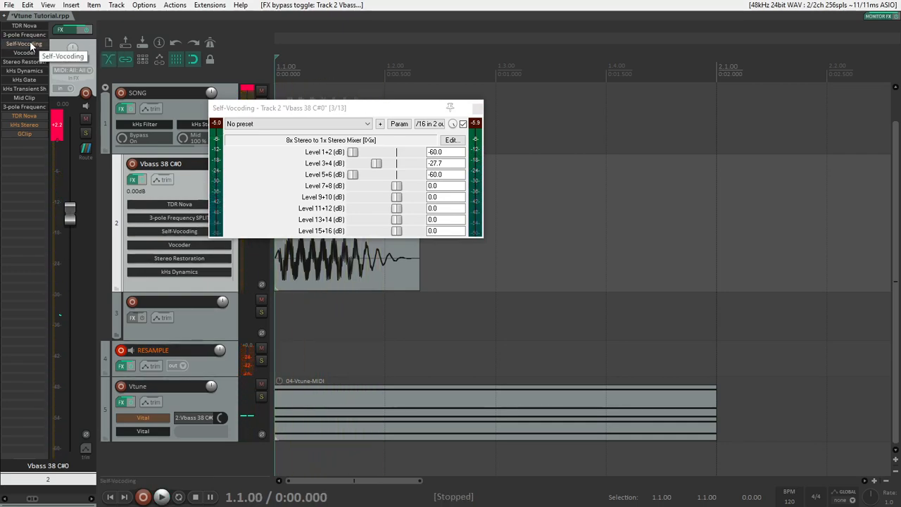
{"action": "key", "text": "space"}
{"action": "key", "text": "space"}
{"action": "left_click", "coordinate": [29, 41]}
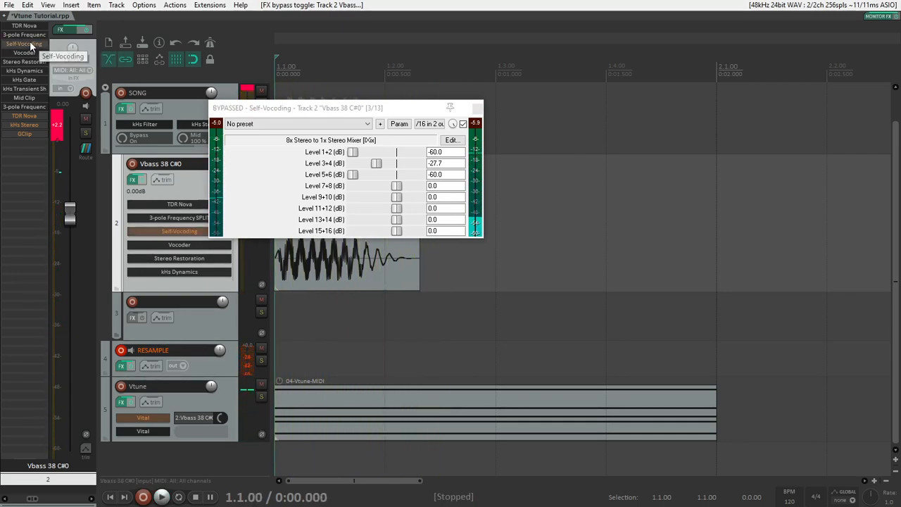
{"action": "key", "text": "space"}
{"action": "key", "text": "space"}
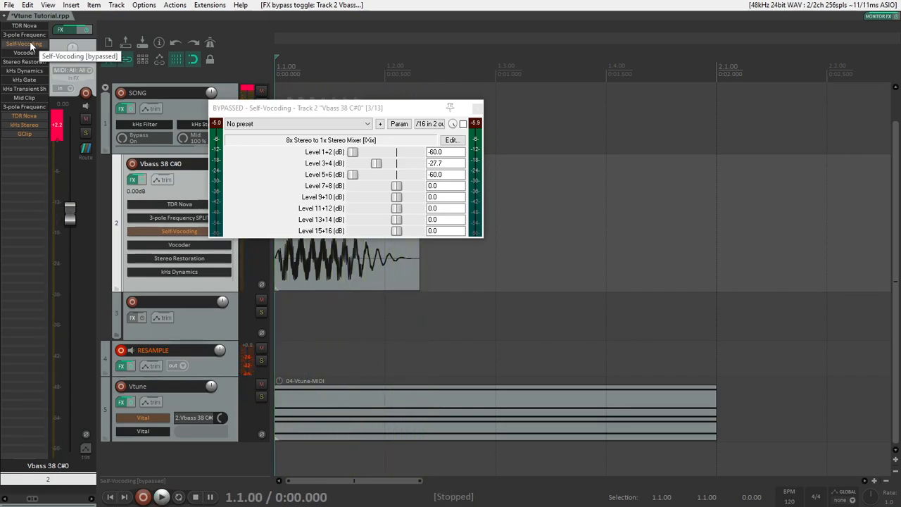
{"action": "left_click", "coordinate": [476, 107]}
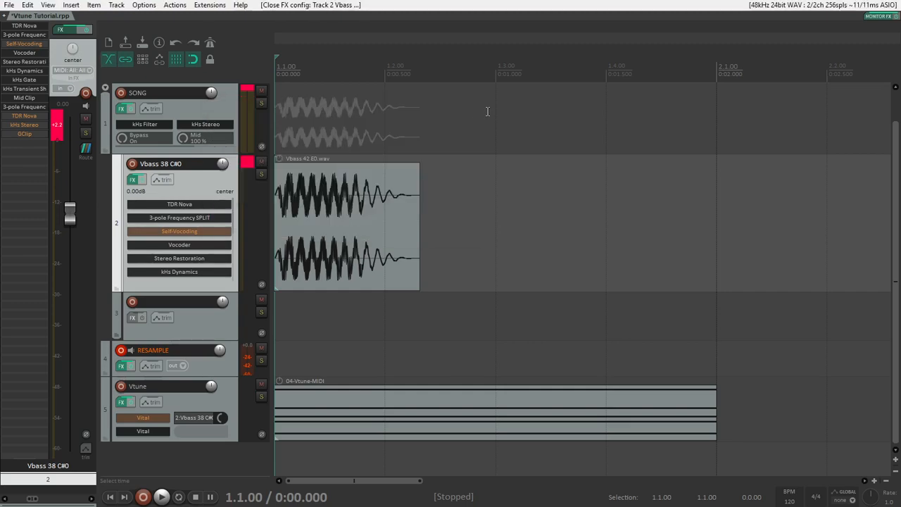
Enable the second TDR Nova, after 3-pole Frequency SUM, check its EQ curve, close the FX chain and audition the bass.
{"action": "left_click", "coordinate": [35, 117]}
{"action": "left_click", "coordinate": [35, 116], "text": "shift"}
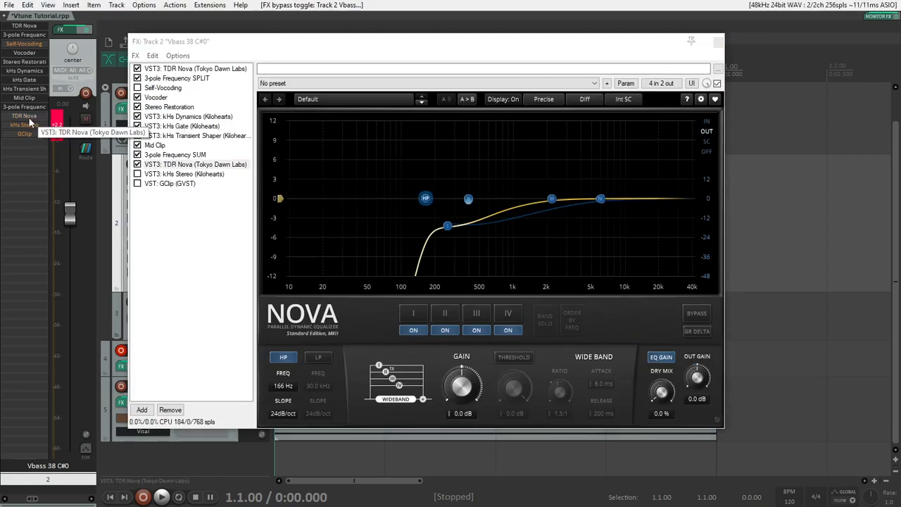
{"action": "left_click", "coordinate": [717, 45]}
{"action": "key", "text": "space"}
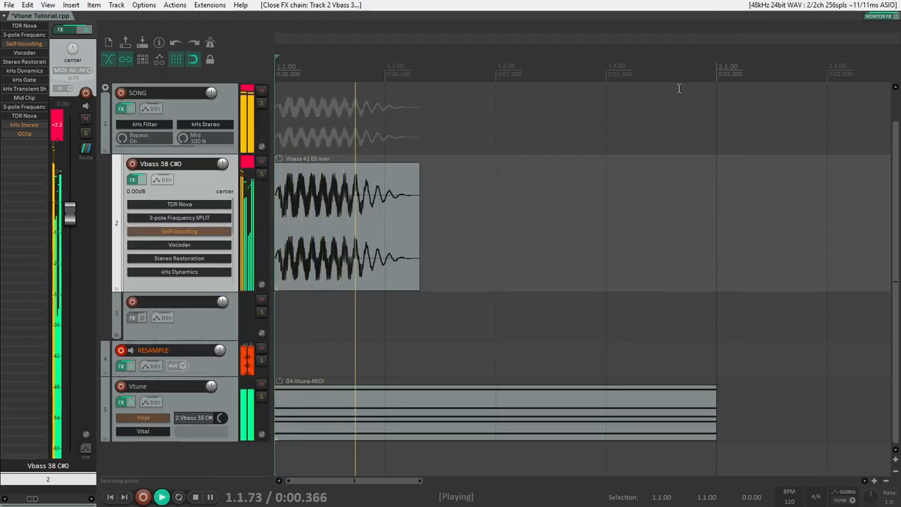
{"action": "key", "text": "space"}
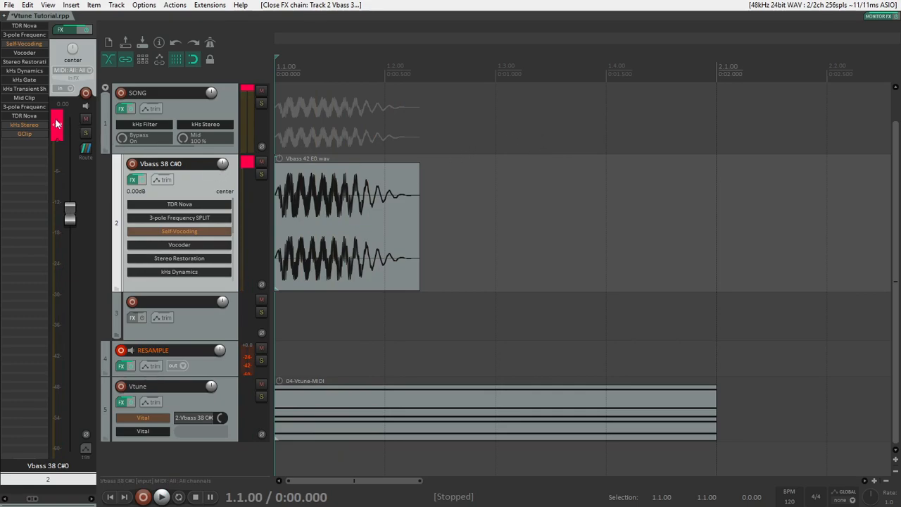
Enable kHs Stereo on the Vbass 38 C#0 track, audition the bass with its settings open, and close its window.
{"action": "left_click", "coordinate": [28, 124], "text": "shift"}
{"action": "left_click", "coordinate": [30, 125]}
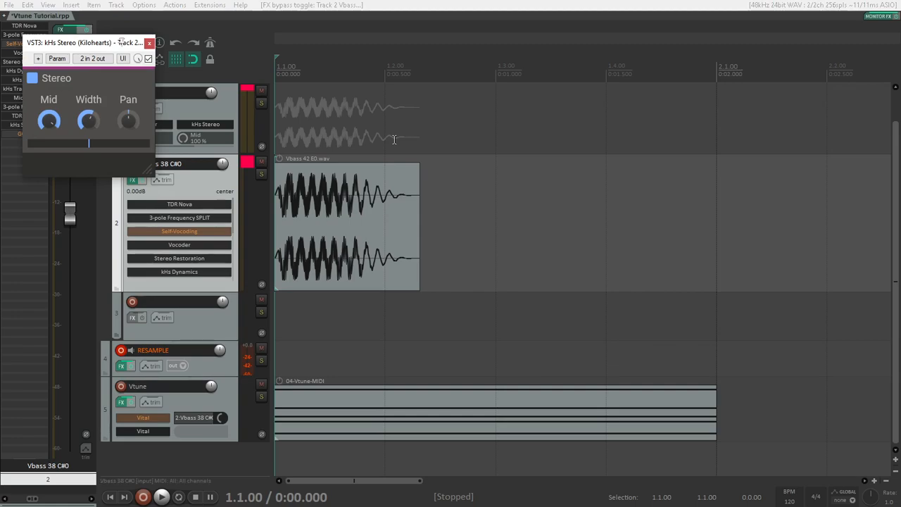
{"action": "key", "text": "space"}
{"action": "key", "text": "space"}
{"action": "key", "text": "space"}
{"action": "key", "text": "space"}
{"action": "left_click", "coordinate": [148, 43]}
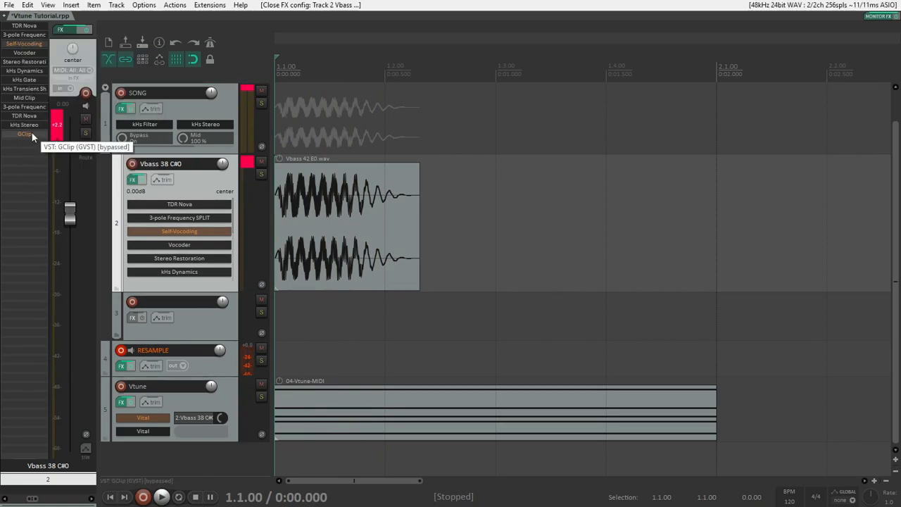
Enable the final GClip on the Vbass 38 C#0 track and audition the clipped bass.
{"action": "left_click", "coordinate": [31, 133], "text": "shift"}
{"action": "key", "text": "space"}
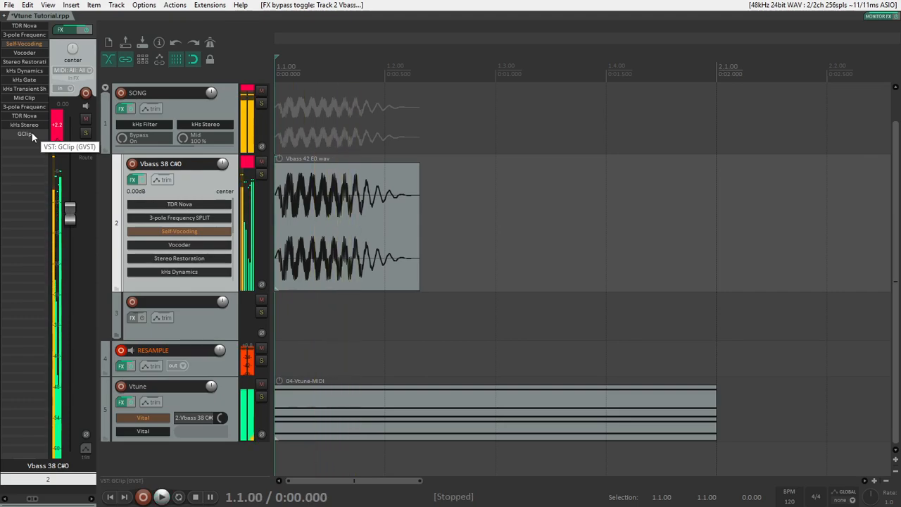
{"action": "key", "text": "space"}
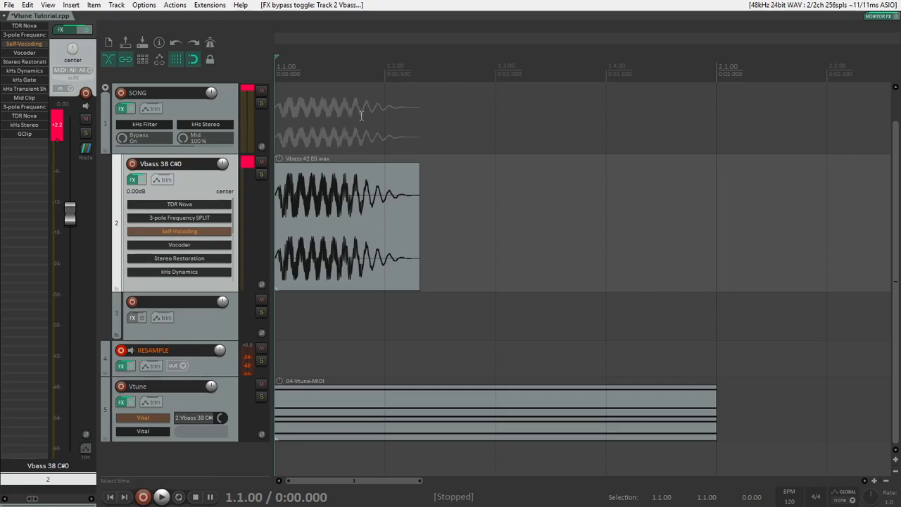
Enlarge the SONG track, open its kHs Stereo, turn Mid fully down and audition only the side signal.
{"action": "left_click_drag", "start_coordinate": [222, 152], "coordinate": [222, 227]}
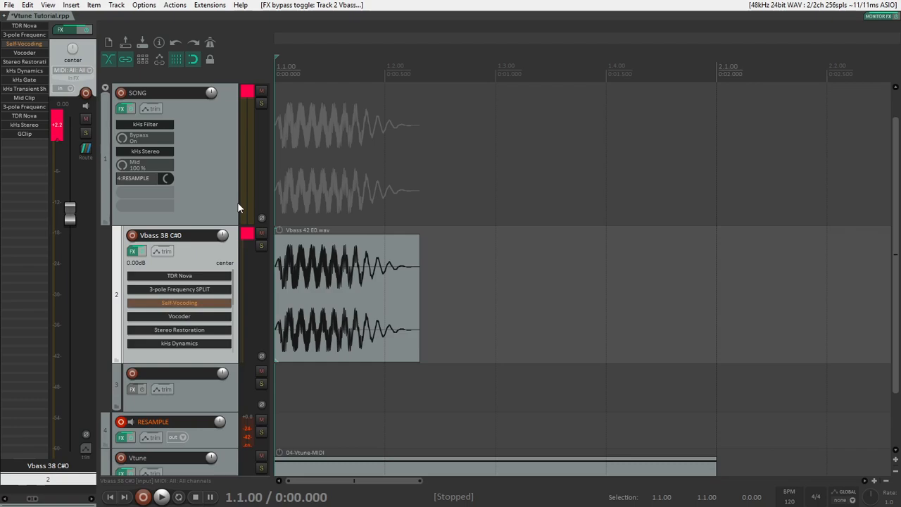
{"action": "left_click", "coordinate": [164, 152]}
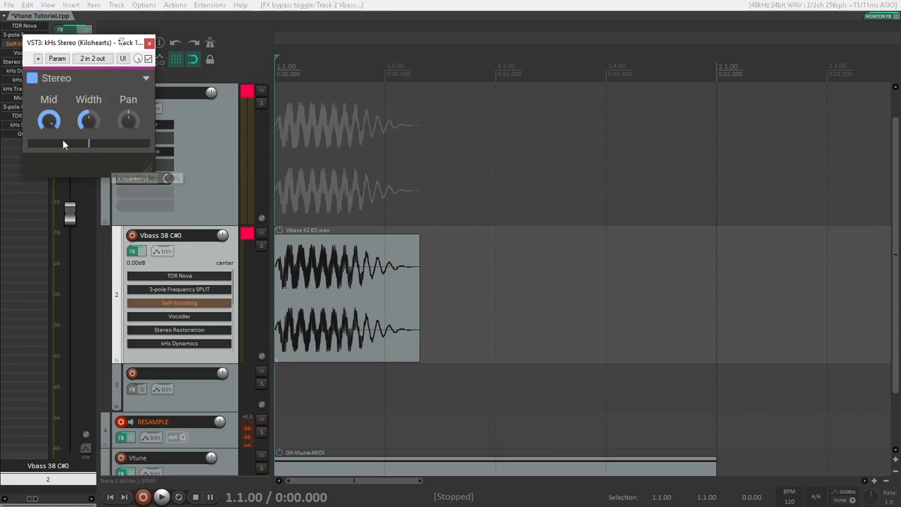
{"action": "left_click_drag", "start_coordinate": [51, 120], "coordinate": [52, 125]}
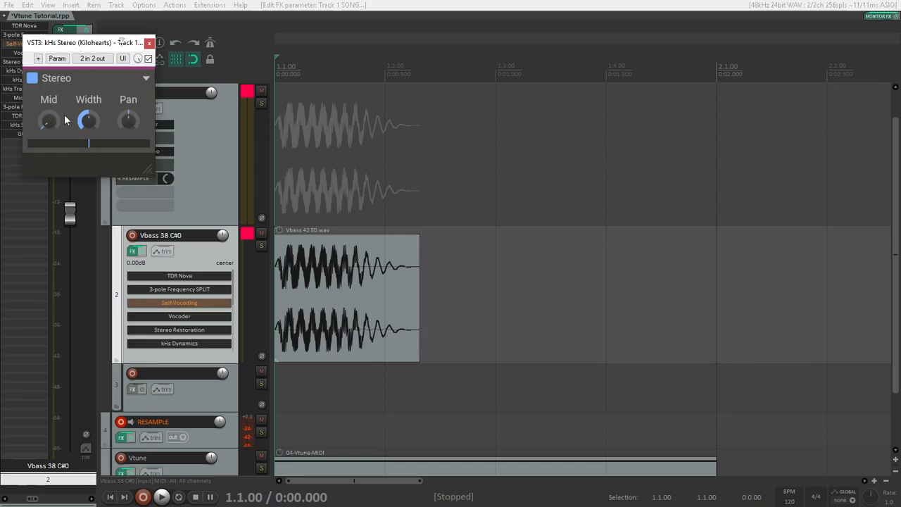
{"action": "key", "text": "space"}
{"action": "key", "text": "space"}
{"action": "key", "text": "space"}
{"action": "key", "text": "space"}
Reset the Mid level of the SONG track's kHs Stereo to 100 %, audition the full signal and close the window.
{"action": "double_click", "coordinate": [53, 117]}
{"action": "key", "text": "space"}
{"action": "key", "text": "space"}
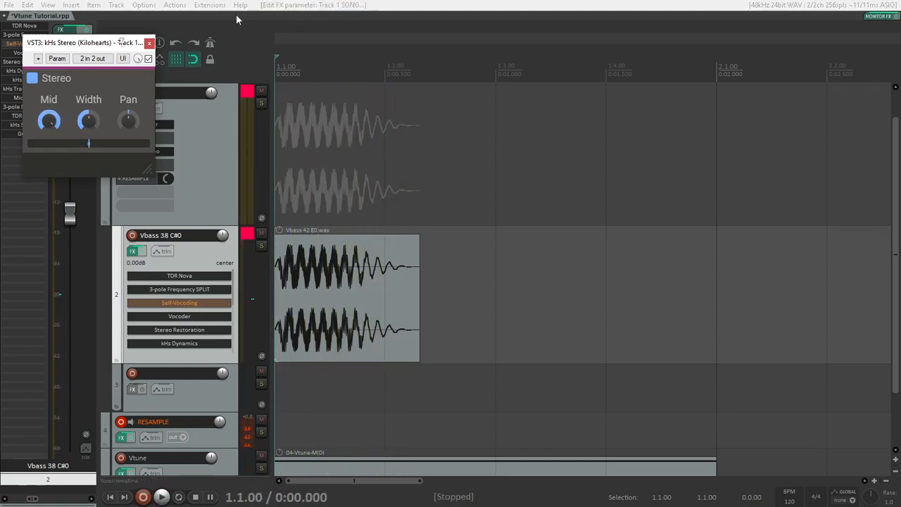
{"action": "left_click", "coordinate": [149, 43]}
{"action": "scroll", "coordinate": [428, 138], "scroll_direction": "down", "scroll_amount": 3}
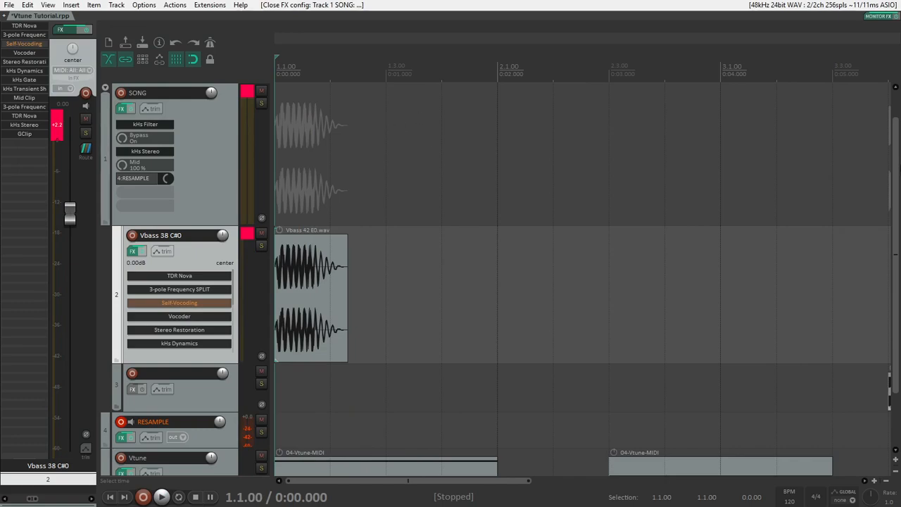
{"action": "scroll", "coordinate": [429, 137], "scroll_direction": "down", "scroll_amount": 2}
{"action": "scroll", "coordinate": [659, 137], "scroll_direction": "down", "scroll_amount": 3}
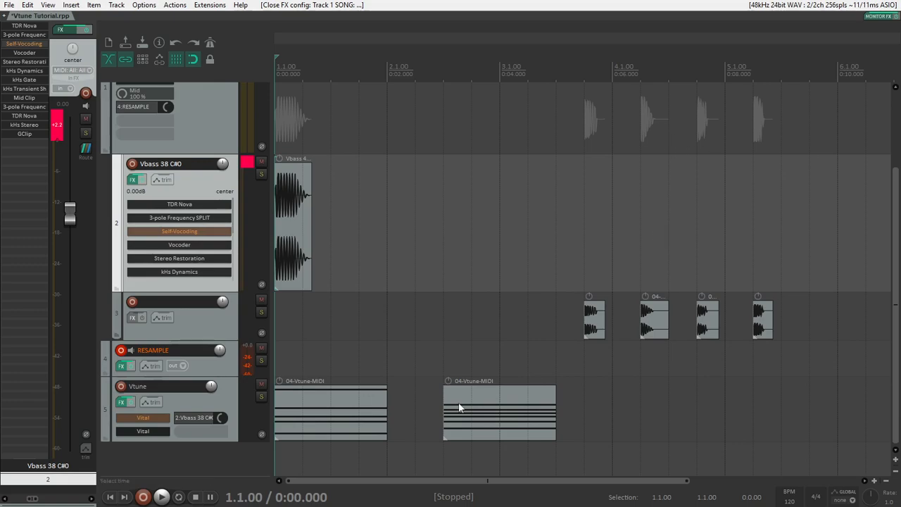
{"action": "key", "text": "super"}
{"action": "left_click", "coordinate": [314, 496]}
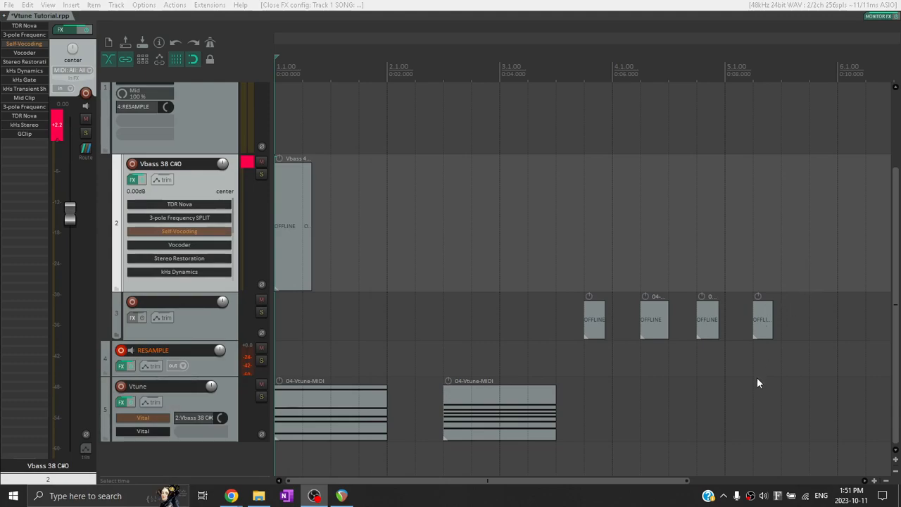